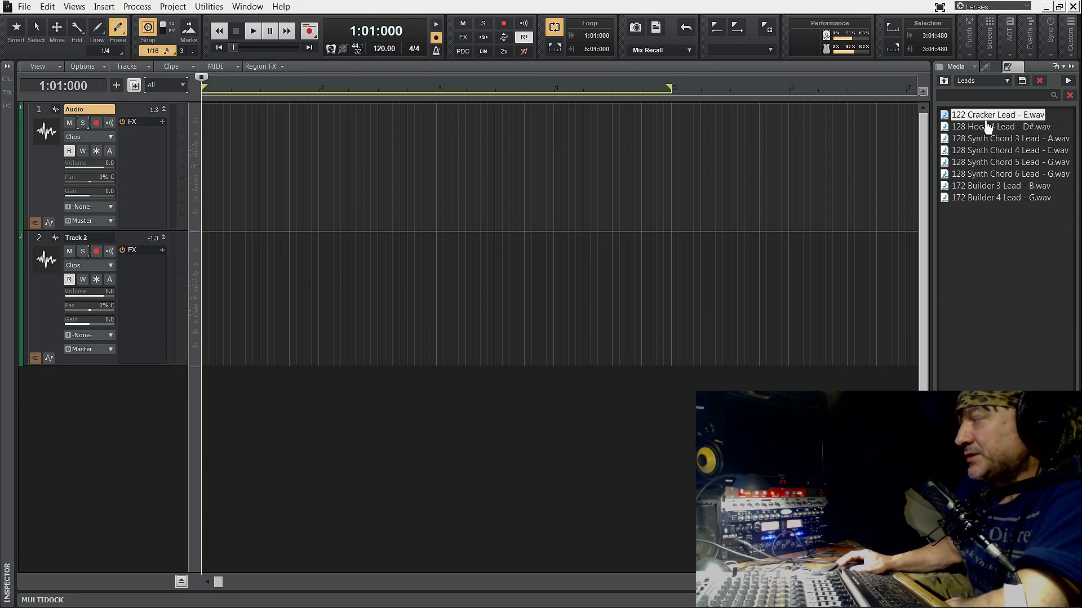
- Place 122 Cracker Lead - E.wav at the start of both the Audio track and Track 2, and play both back together
left_click_drag(985, 117, 210, 175)
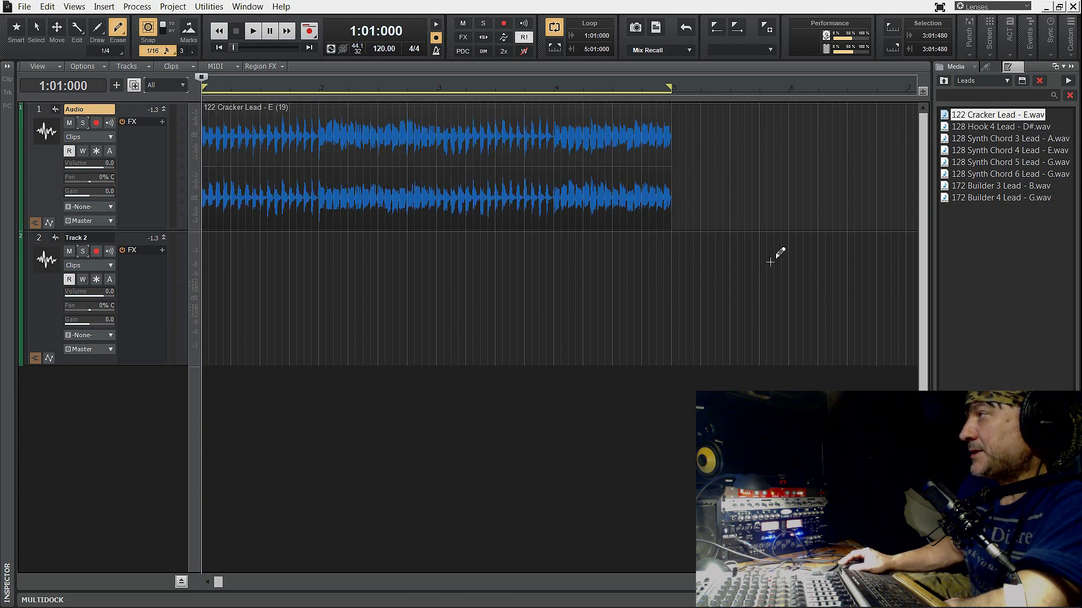
left_click_drag(976, 123, 203, 298)
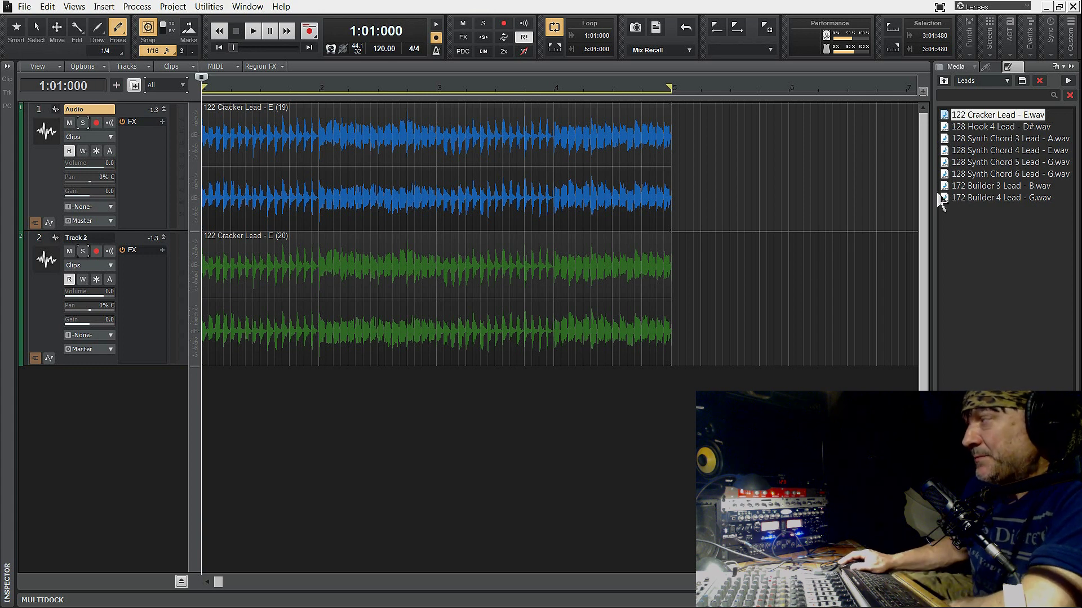
left_click(253, 32)
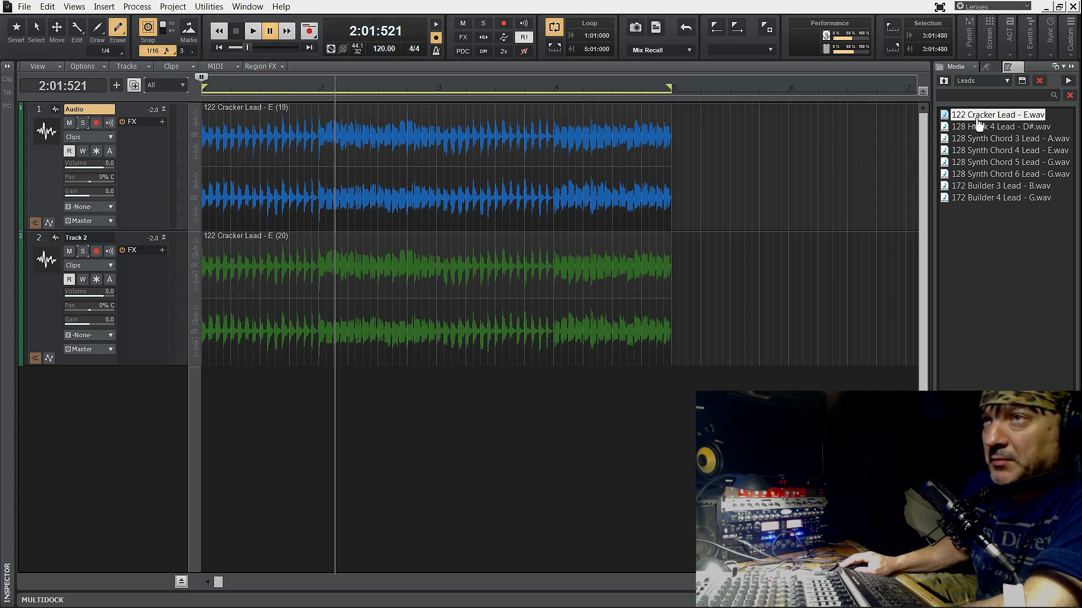
left_click(220, 48)
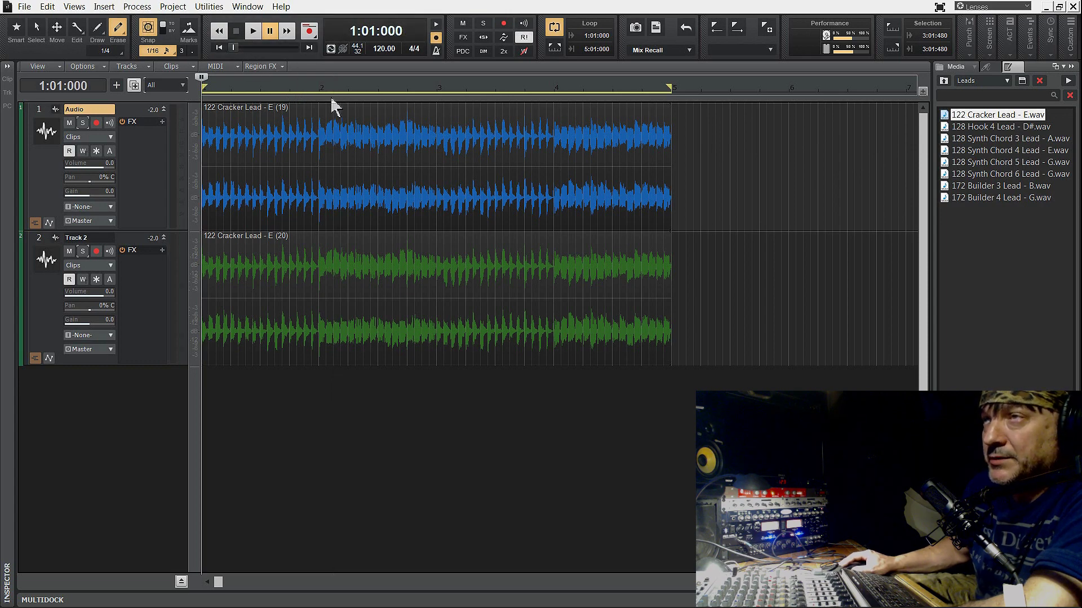
left_click_drag(328, 95, 328, 135)
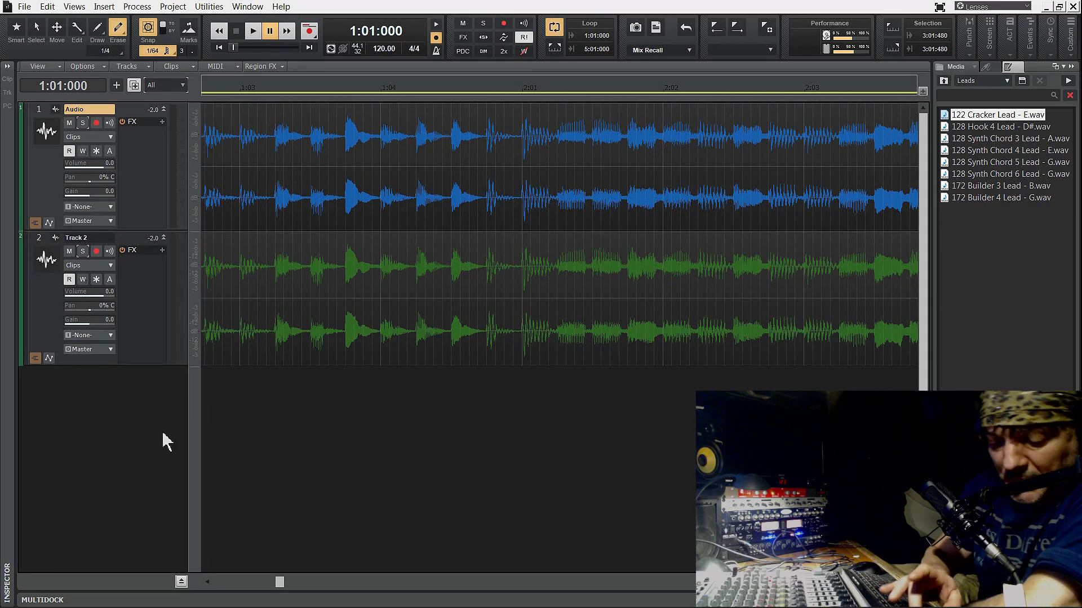
- Show the console, play the project, and invert the Audio track's phase before restoring it to normal
key("alt+2")
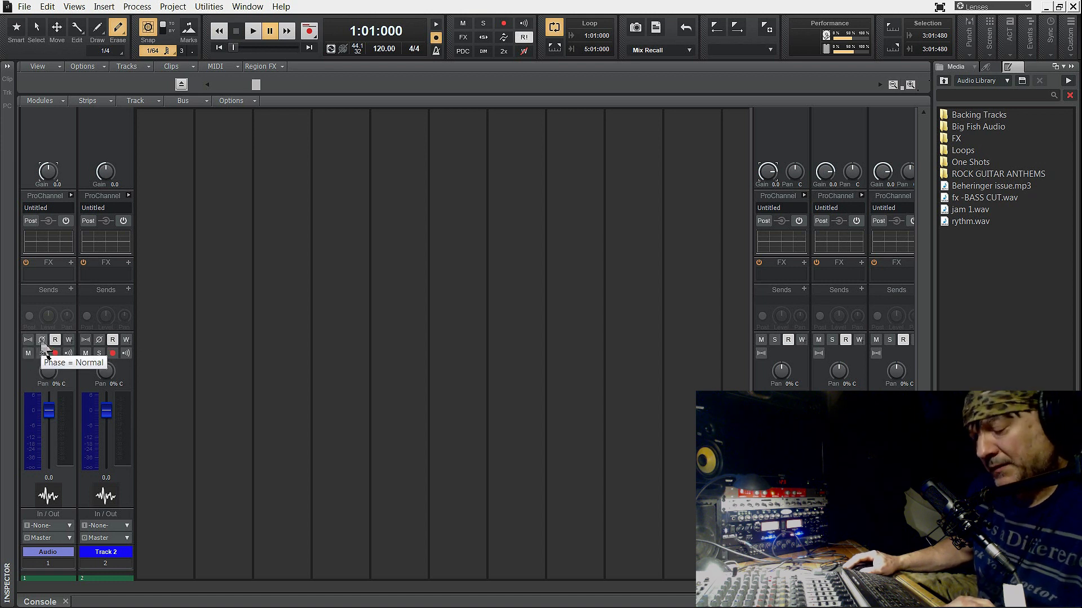
key("space")
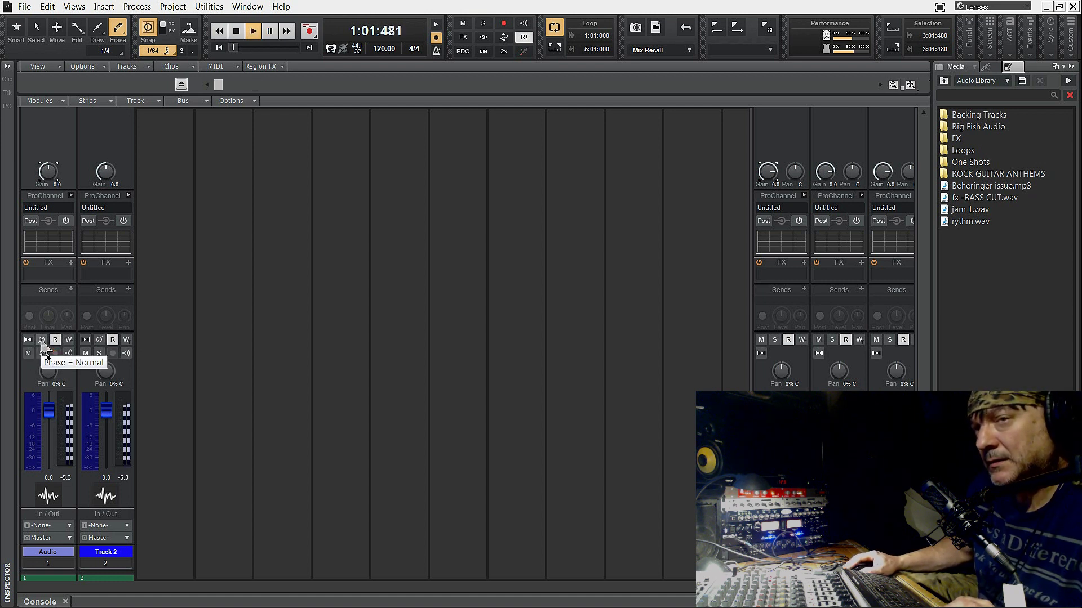
left_click(43, 341)
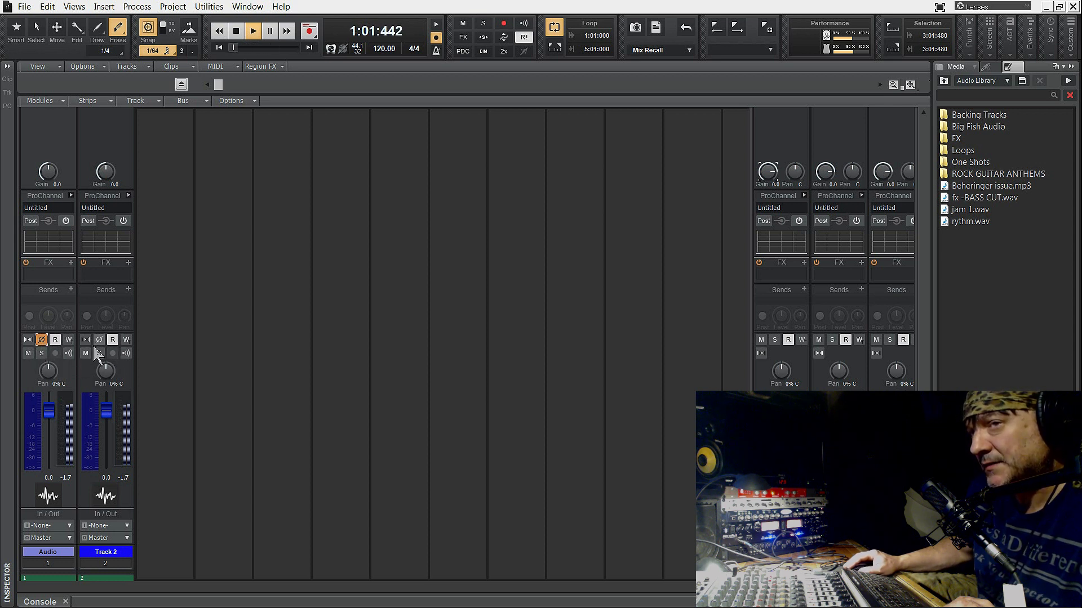
left_click(42, 341)
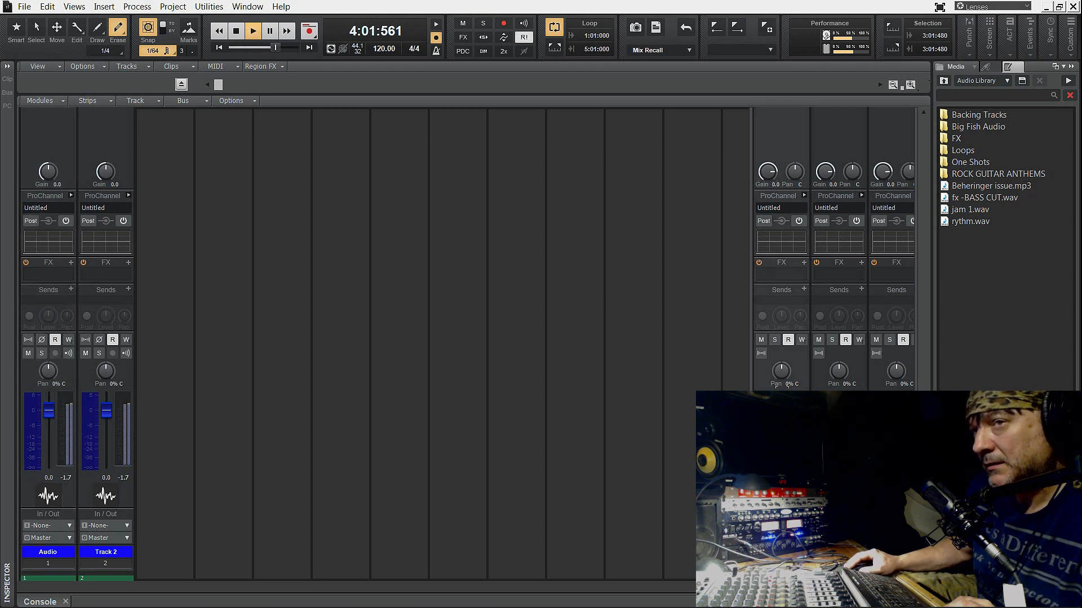
- Invert the phase of Track 2 and the Audio track during playback, leaving Track 2 unsoloed, and stop playback
left_click(99, 354)
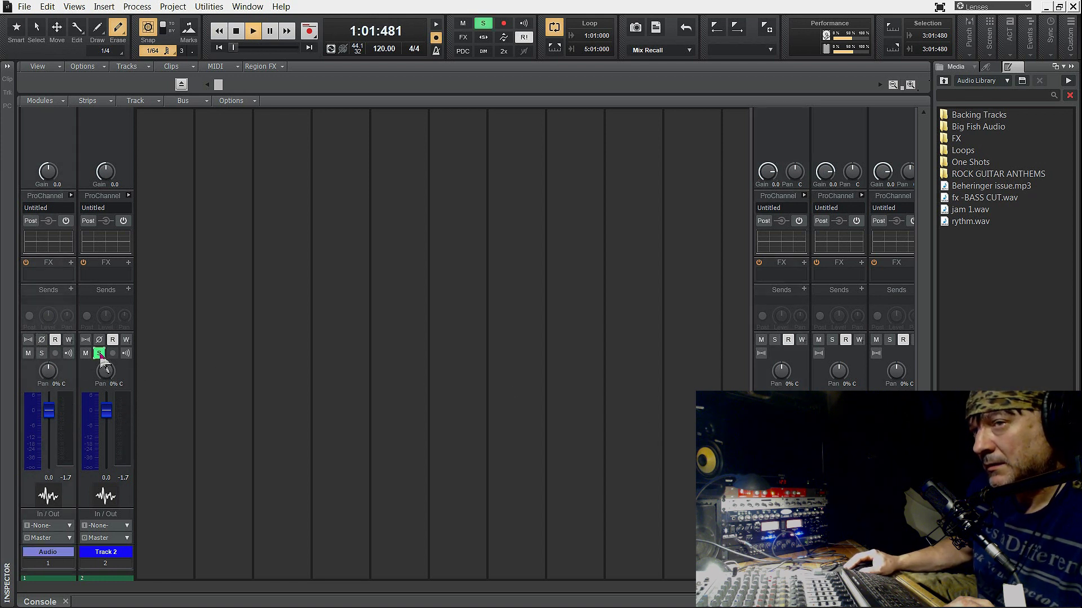
left_click(99, 353)
left_click(99, 341)
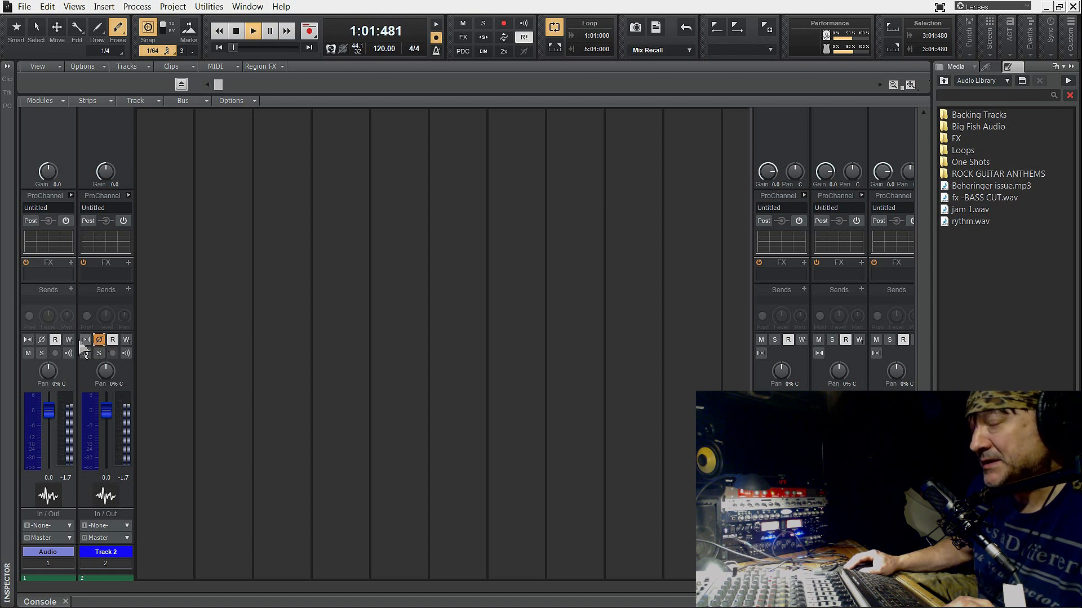
left_click(42, 340)
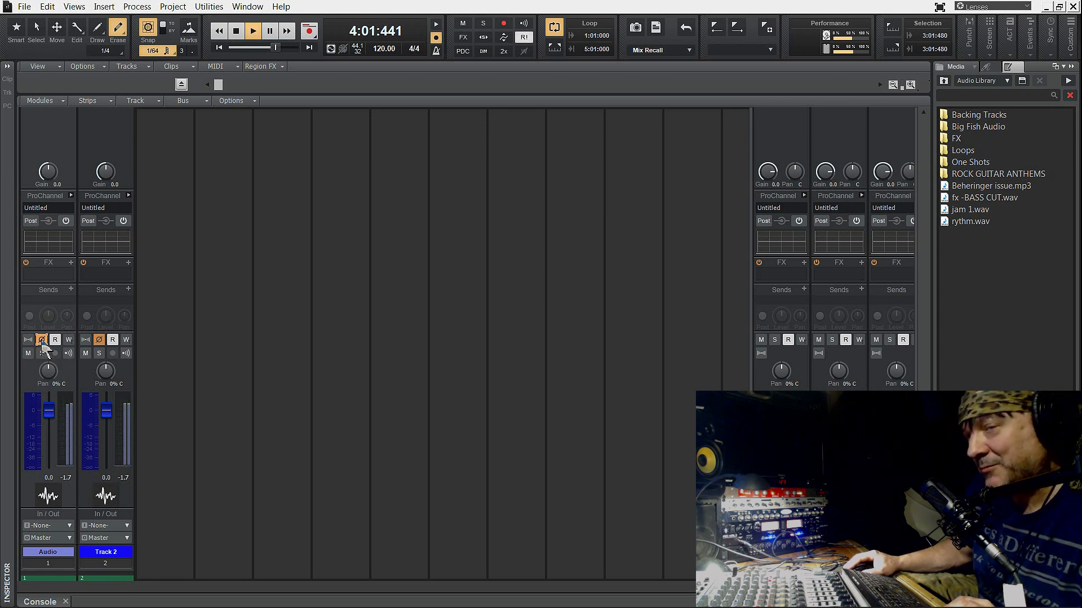
key("space")
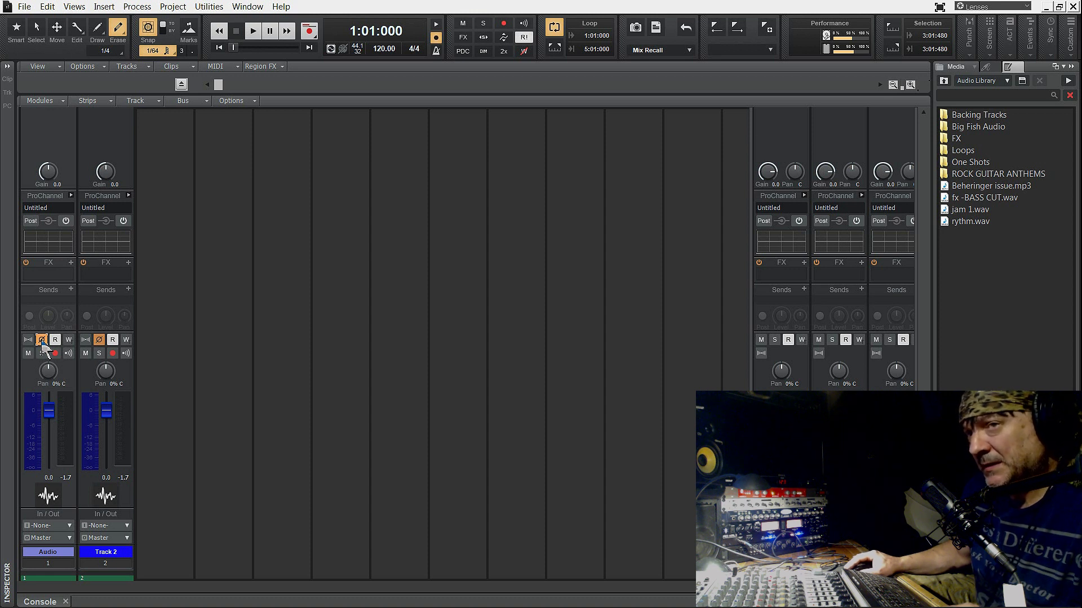
- Play the project again, restore normal phase on the Audio track and Track 2, and stop playback
key("space")
left_click(42, 340)
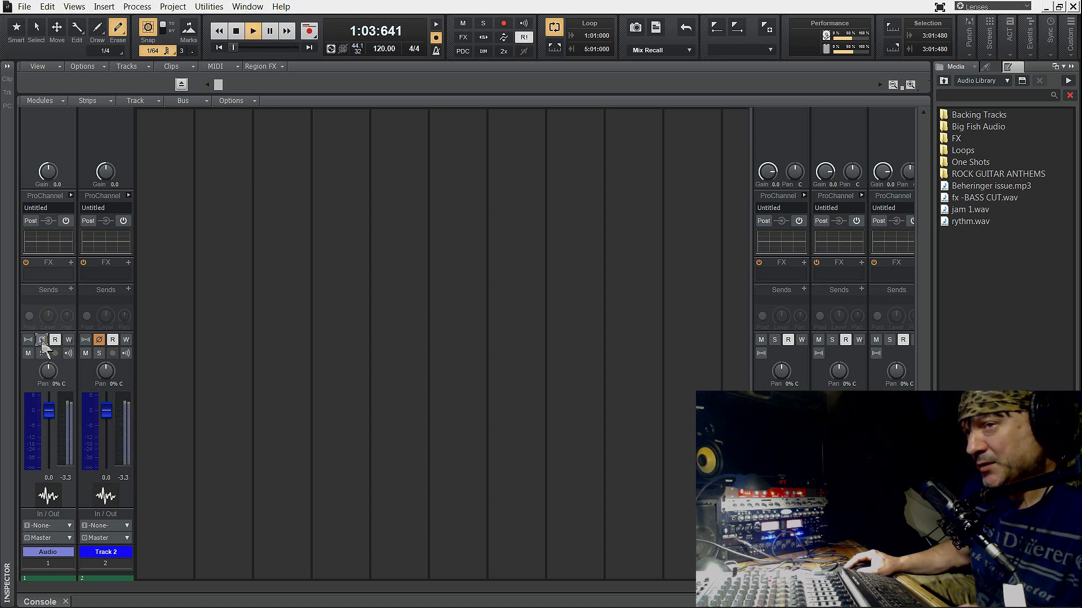
left_click(100, 341)
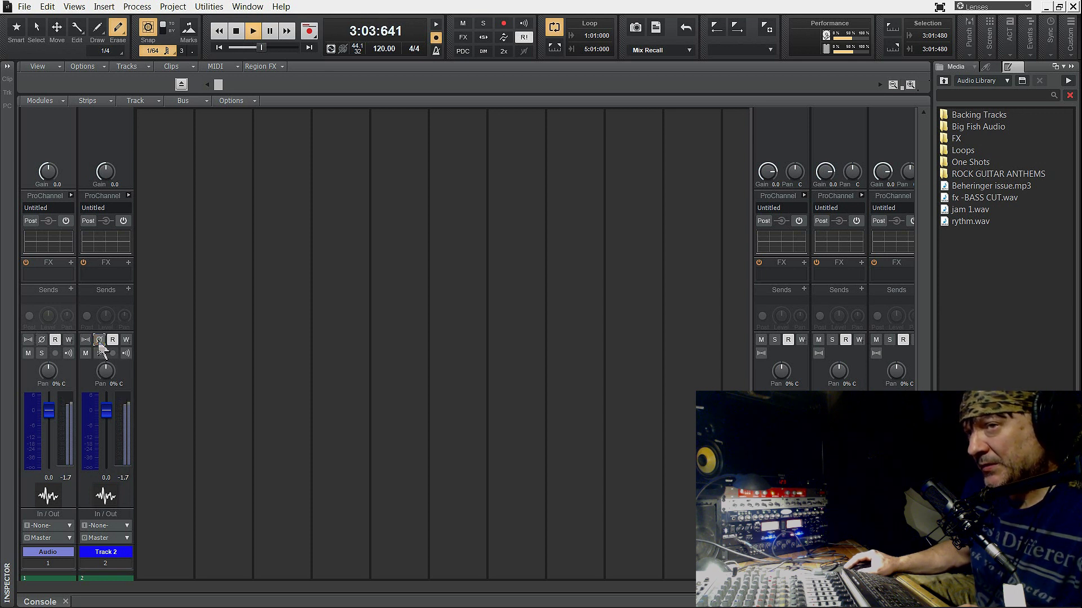
key("space")
left_click(112, 353, "ctrl")
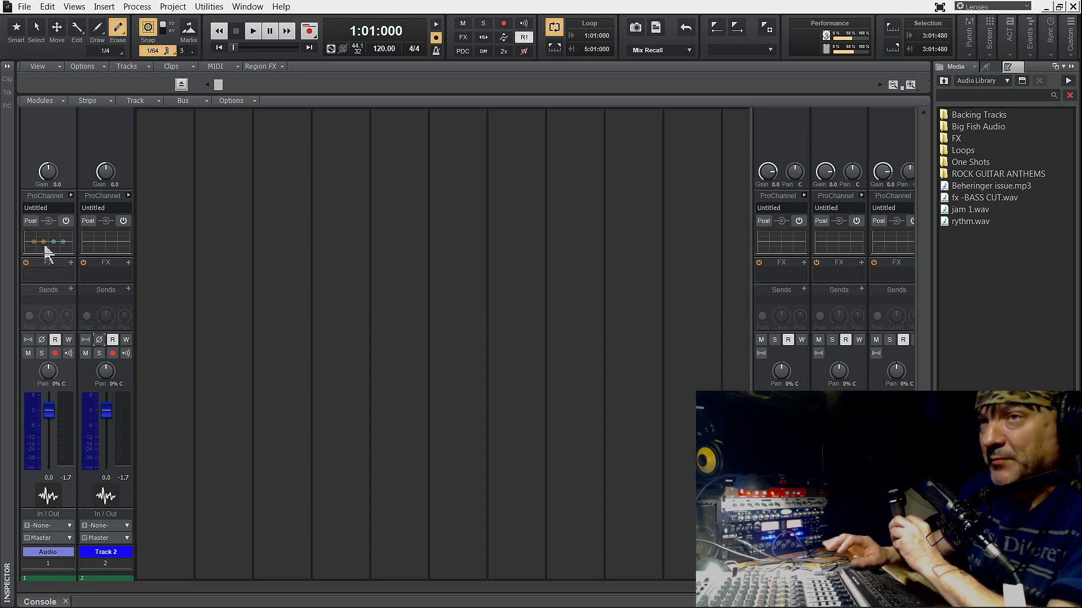
- Return to the track view, minimize this project, and restore the other project containing the STRAT microphone tracks
key("d")
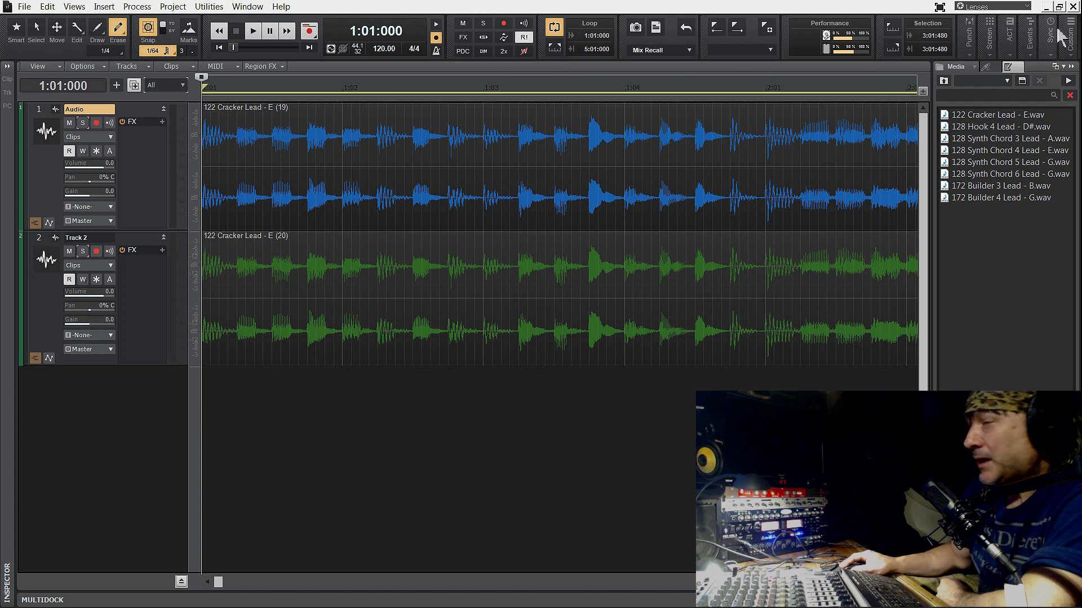
left_click(1046, 6)
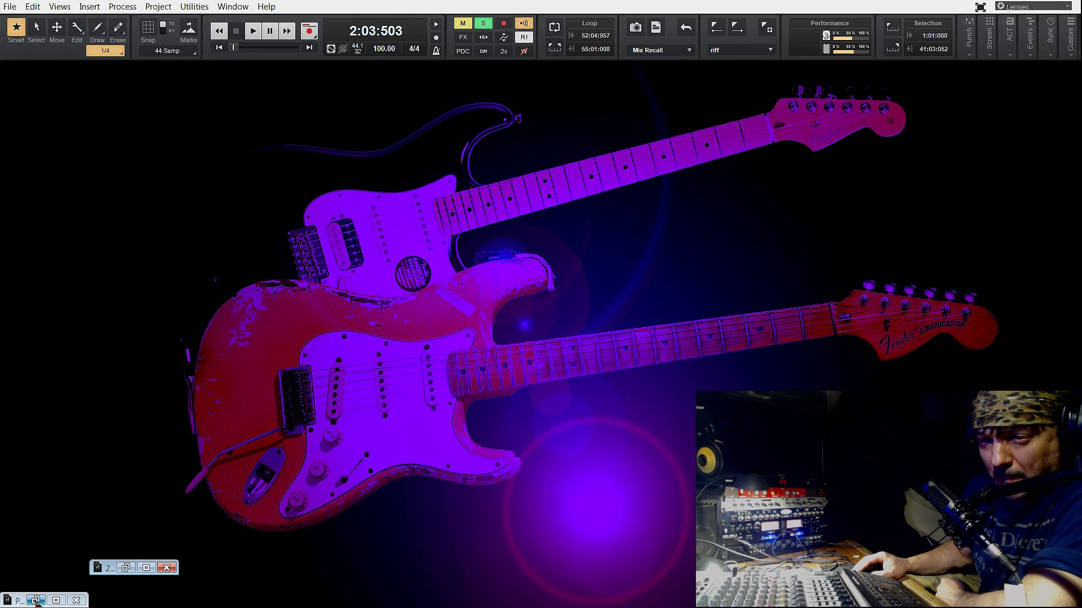
left_click(127, 568)
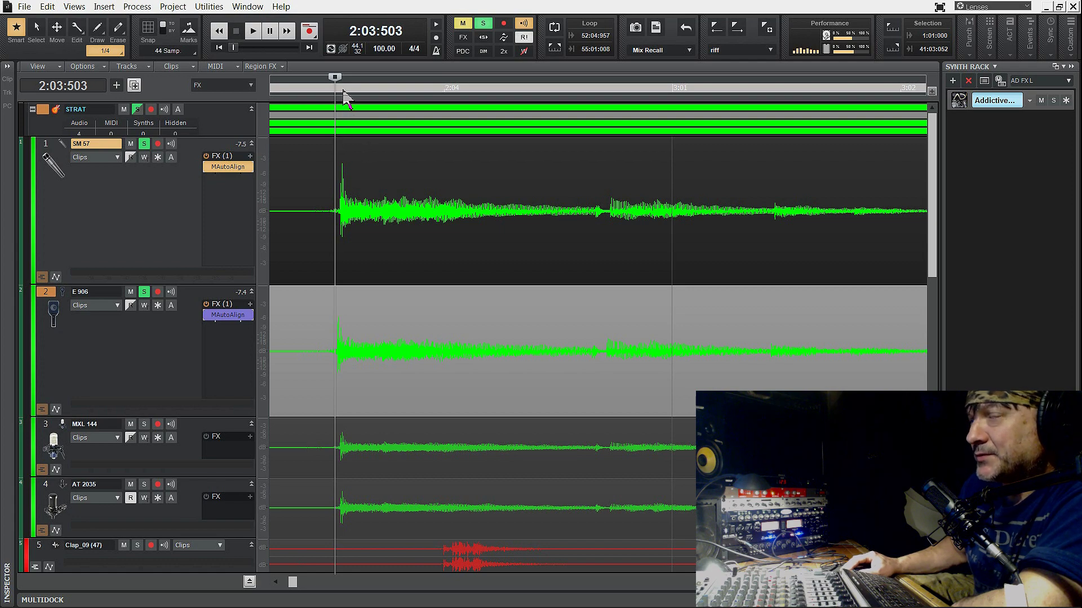
- Bring the first guitar attack into view, collapse the browser pane, and narrow the track pane to widen the clips area
left_click_drag(348, 70, 347, 91)
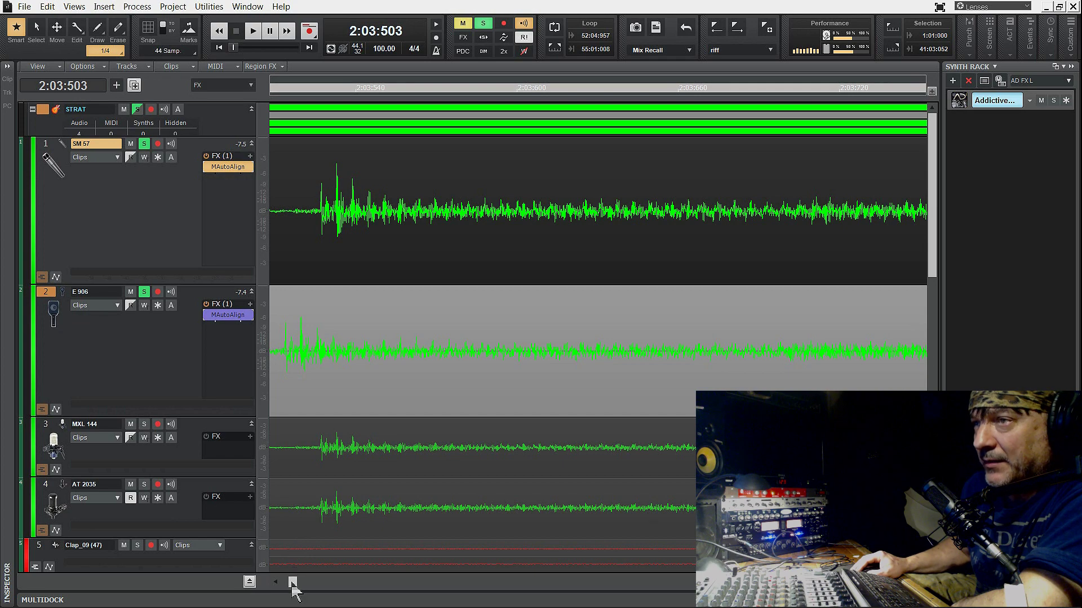
left_click_drag(292, 584, 295, 584)
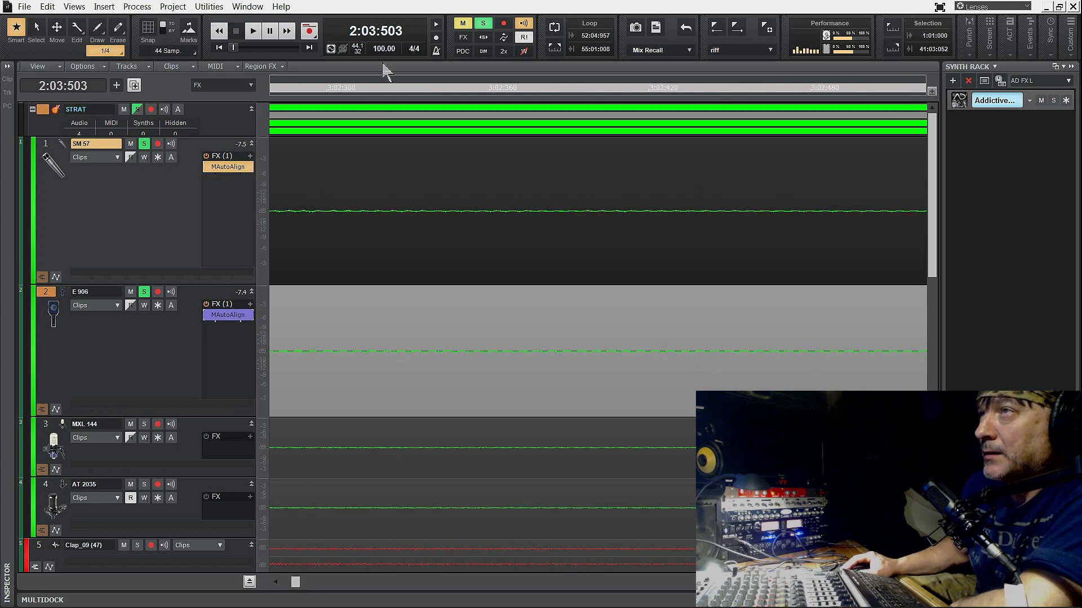
left_click_drag(389, 69, 388, 84)
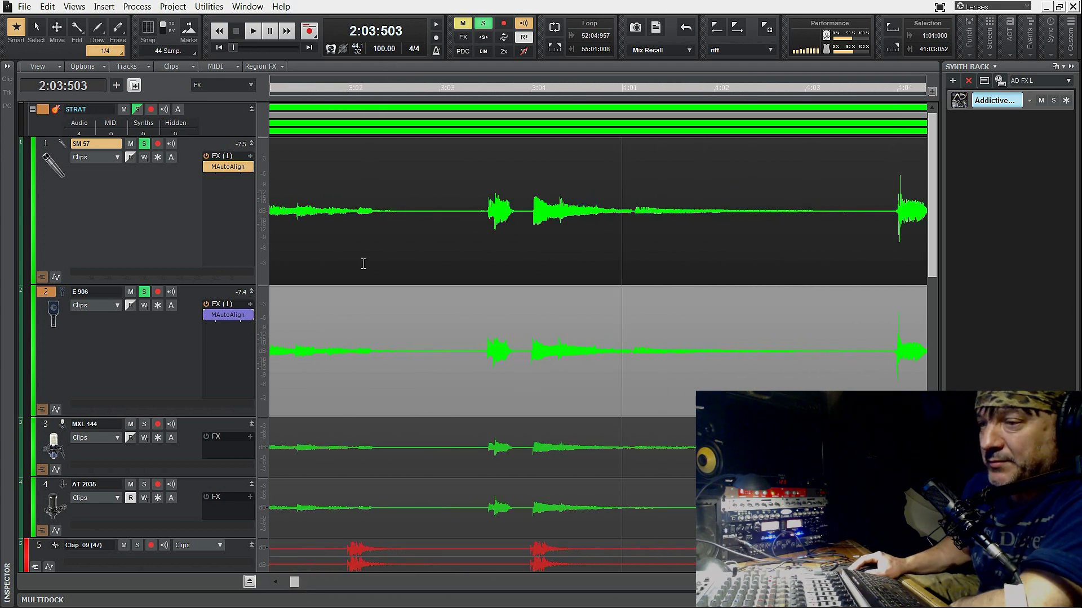
left_click_drag(295, 587, 287, 586)
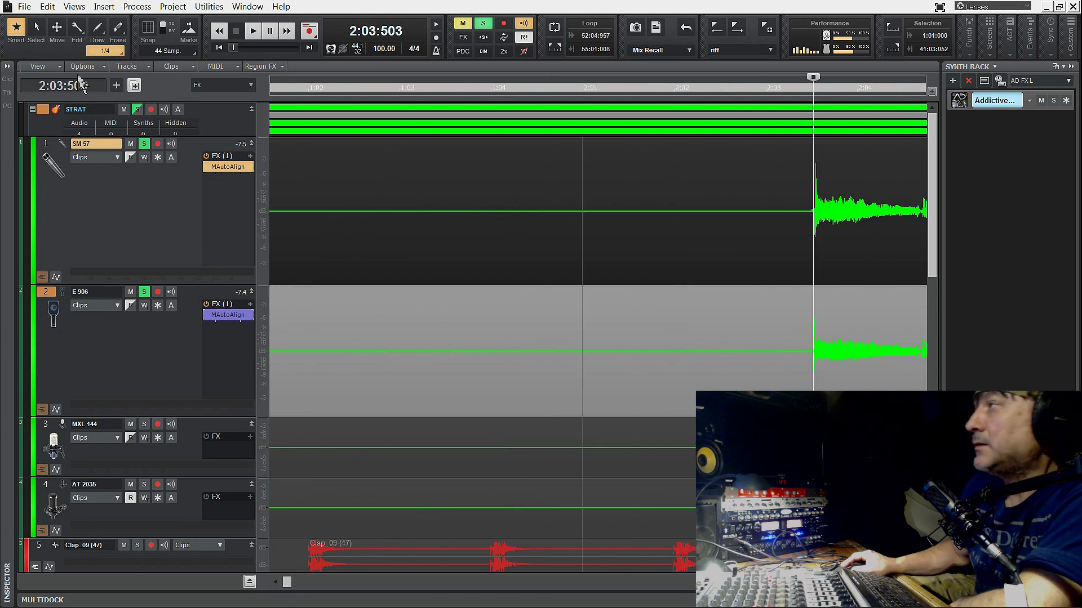
left_click(1071, 66)
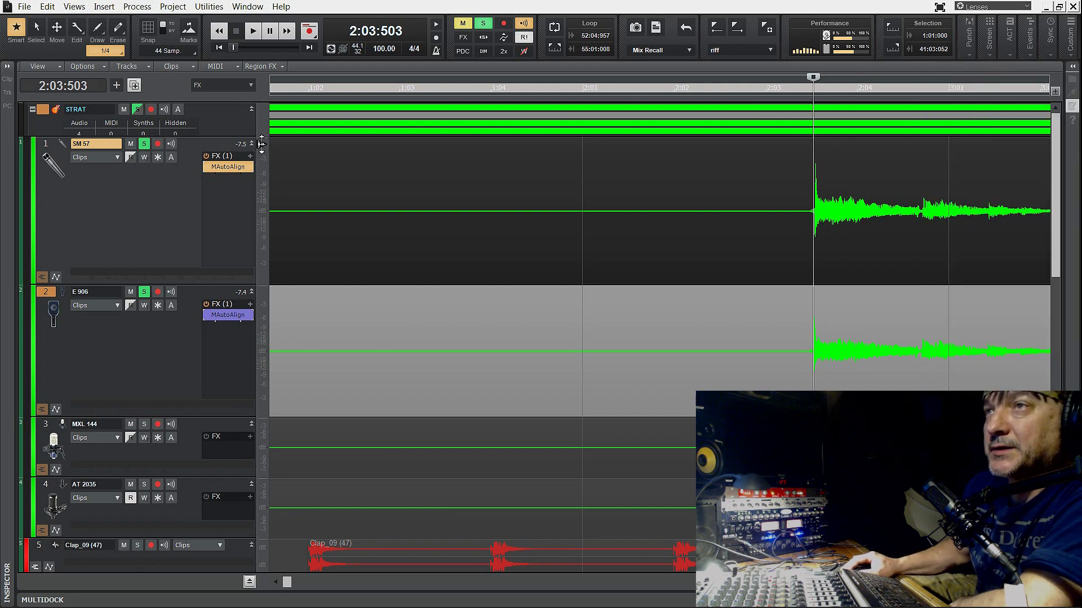
left_click_drag(258, 145, 119, 152)
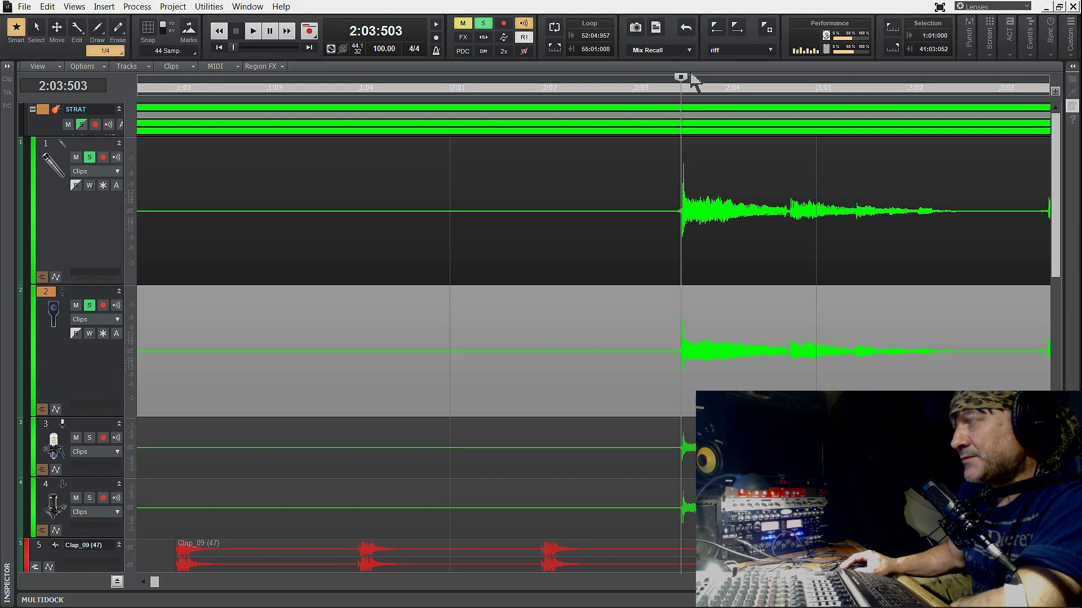
- Move the E 906 clip to start at 1:01:013 so that its first transient lines up with the SM 57 track
left_click_drag(692, 77, 387, 77)
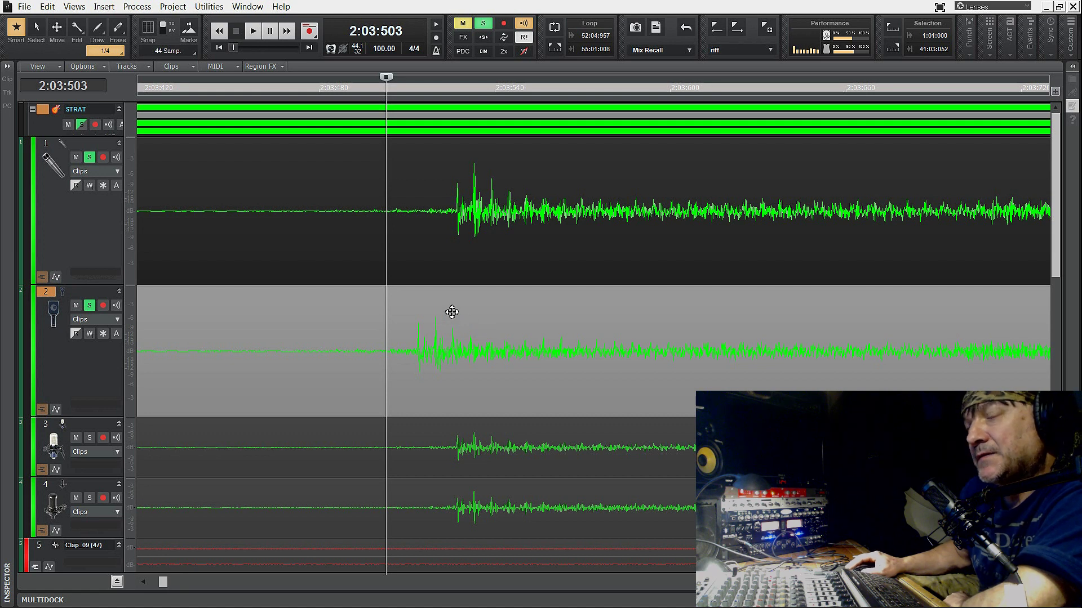
left_click_drag(315, 323, 343, 319)
left_click_drag(429, 330, 441, 323)
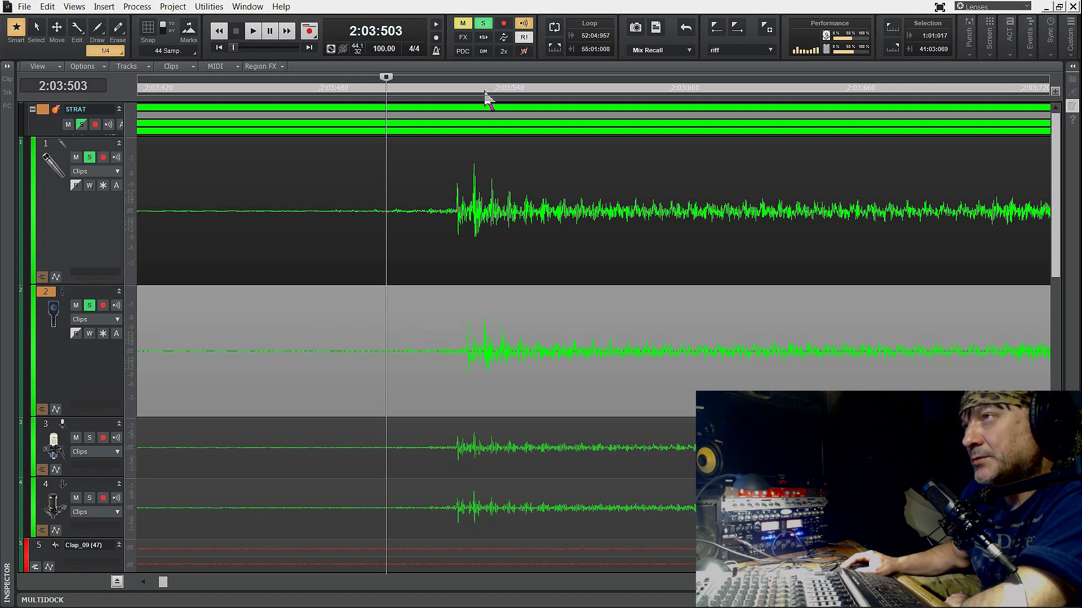
left_click_drag(482, 82, 485, 79)
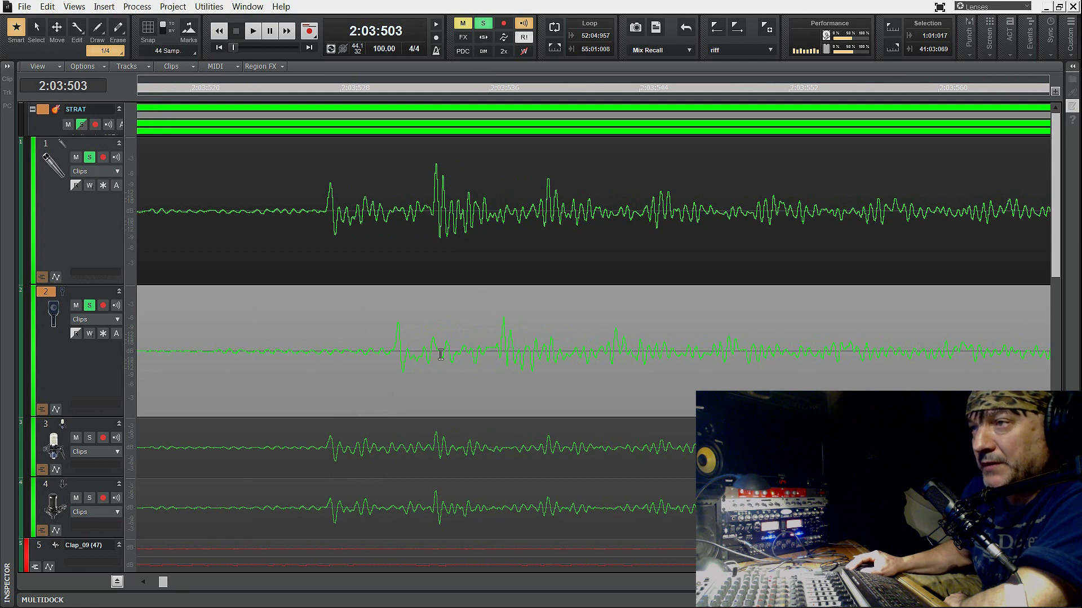
left_click_drag(422, 321, 355, 329)
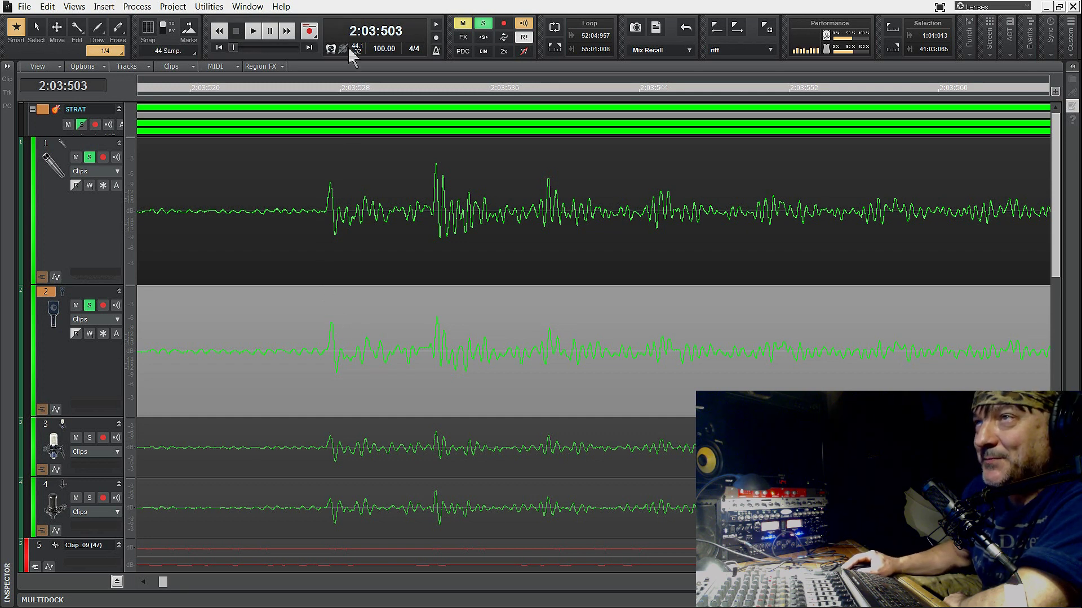
- Place the playhead on the first transient at 2:03:527 and compare the waveform alignment across the four microphone tracks
left_click(330, 85)
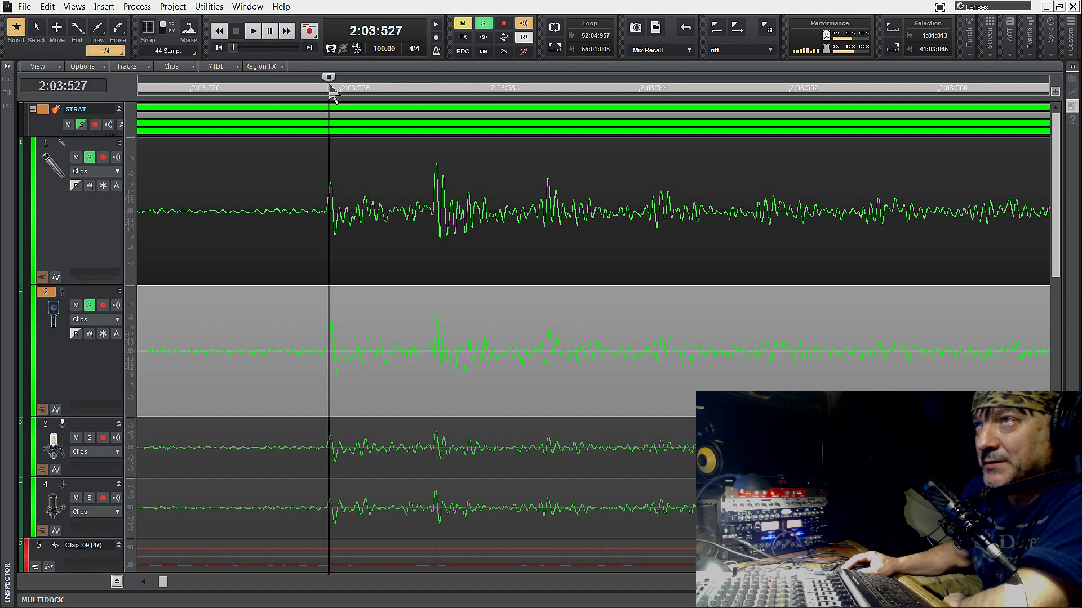
left_click_drag(332, 85, 330, 80)
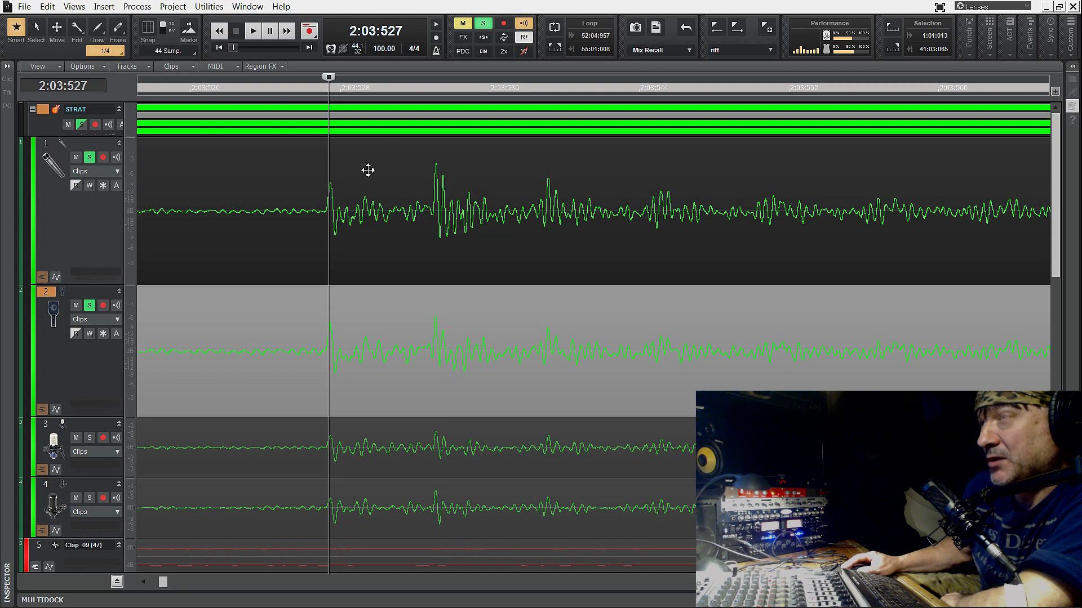
mouse_move(407, 79)
left_mouse_down()
mouse_move(407, 107)
mouse_move(406, 80)
left_mouse_up()
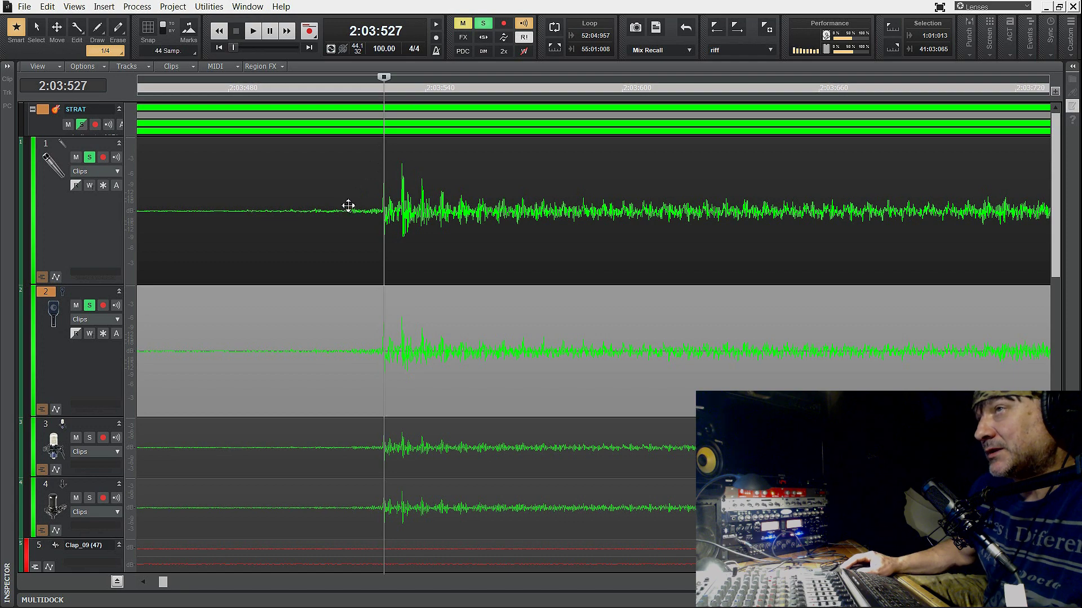
scroll(369, 82, "up", 2)
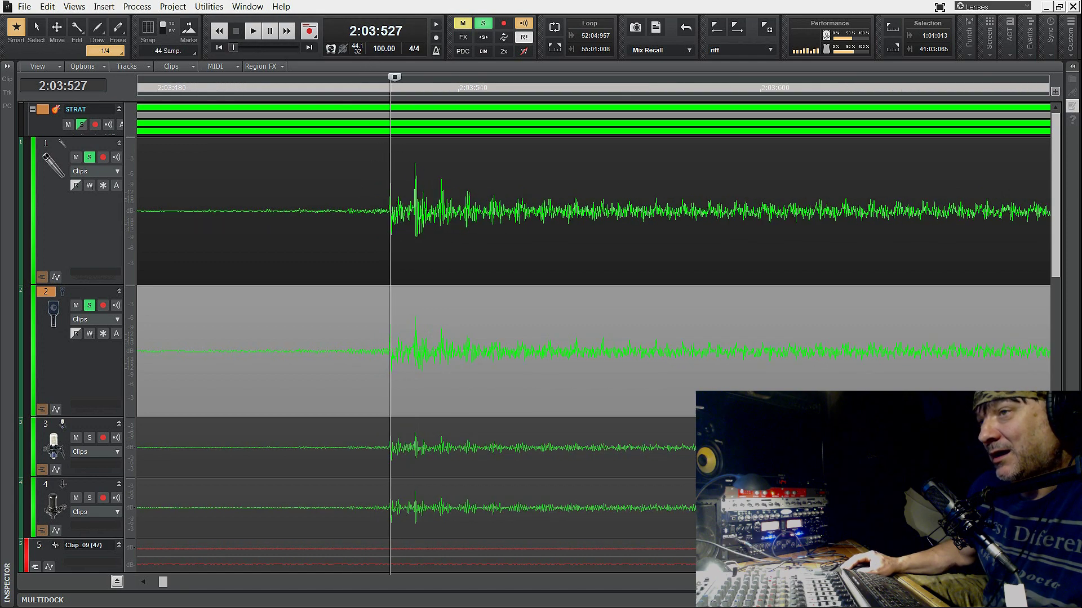
scroll(365, 82, "up", 3)
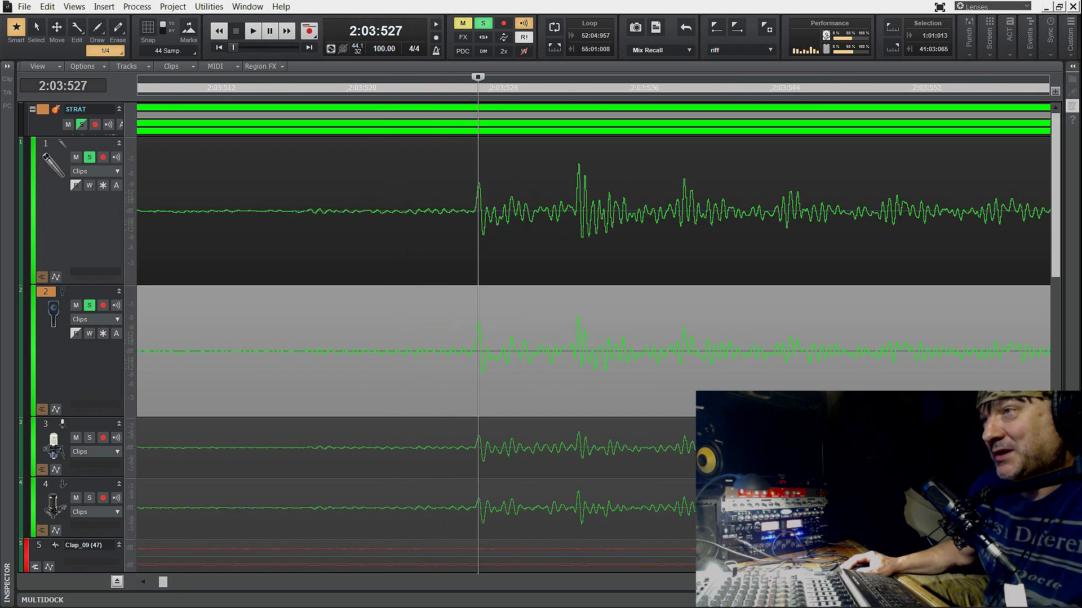
scroll(360, 82, "down", 2)
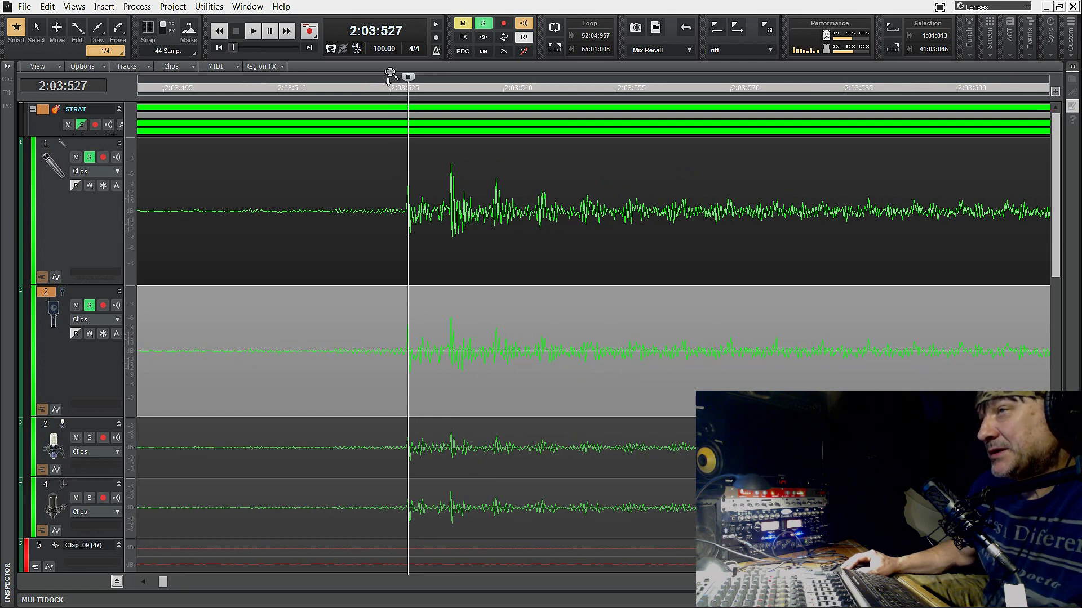
- Fine-tune the position of the E 906 clip so that its first transient matches the SM 57 waveform
scroll(393, 79, "up", 4)
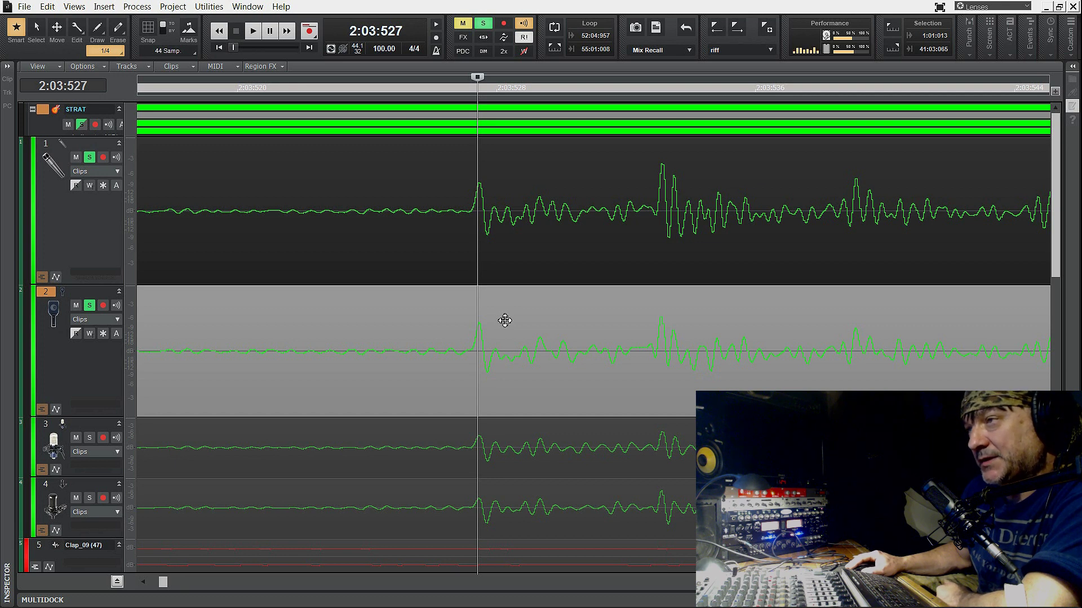
left_click_drag(504, 321, 510, 320)
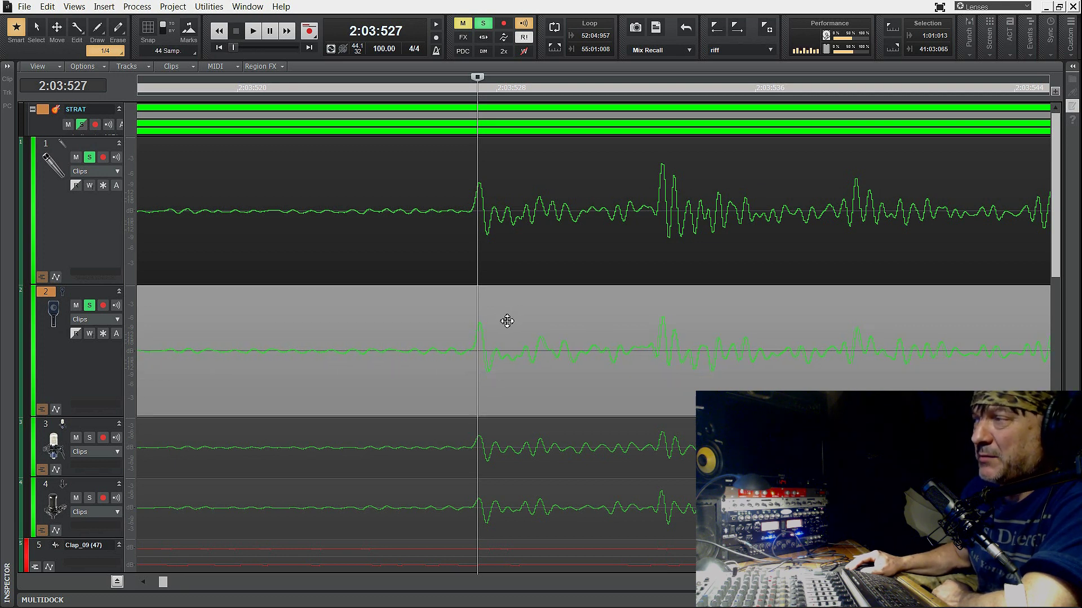
left_click_drag(504, 322, 503, 321)
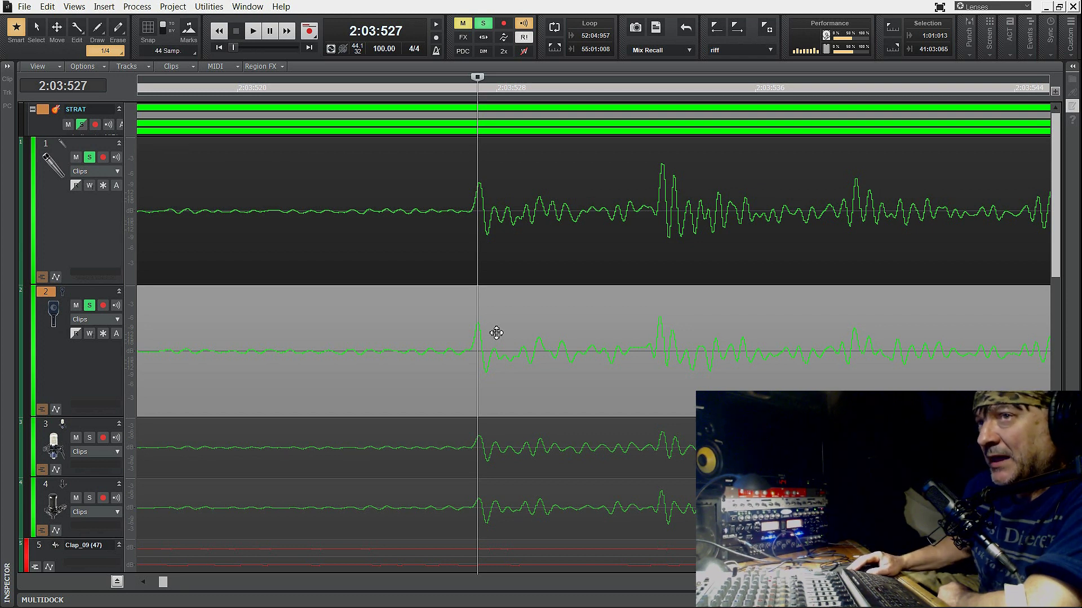
- Widen the track pane to show the names and effects, and shift the E 906 clip later to start at 1:01:015
left_click_drag(127, 267, 284, 299)
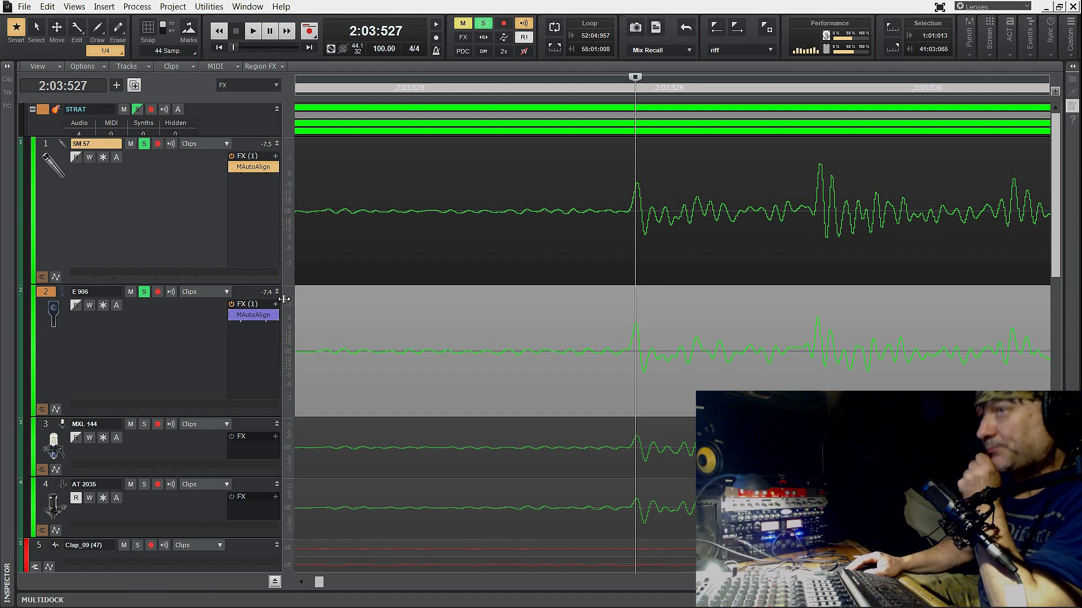
left_click(251, 315)
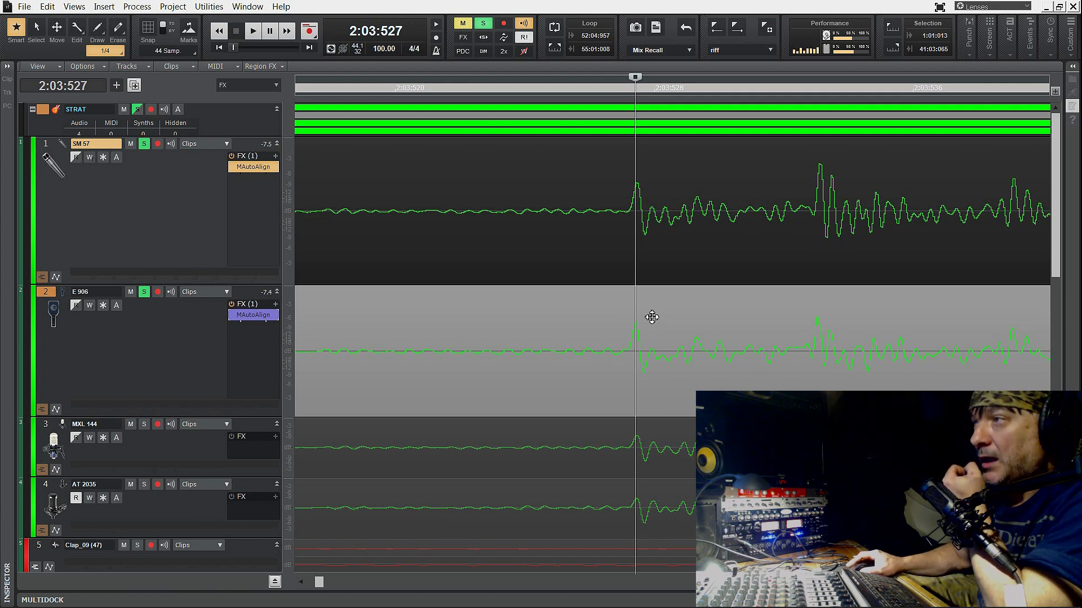
left_click_drag(652, 318, 694, 317)
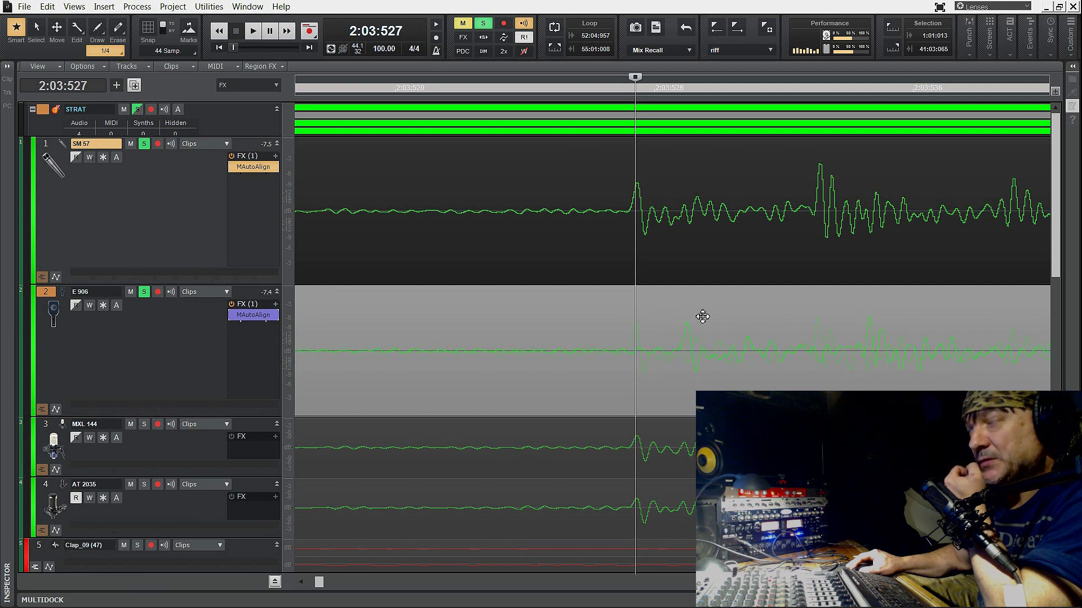
left_click_drag(702, 316, 702, 317)
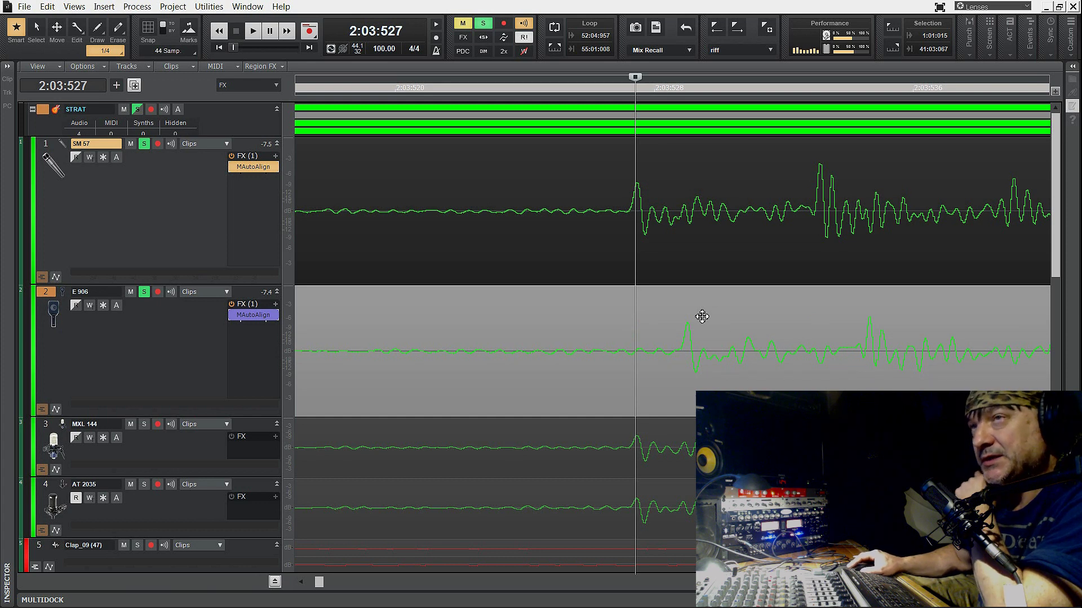
- Start playback from 2:03:527, open MAutoAlign on the SM 57 track, and turn off Bypass All
left_click(247, 317)
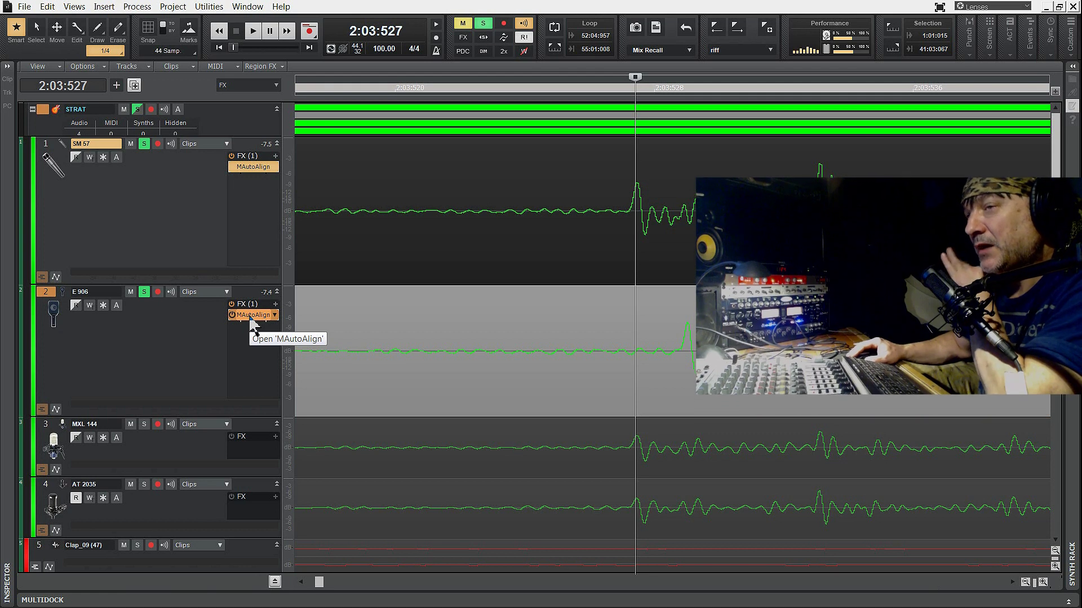
left_click(251, 317)
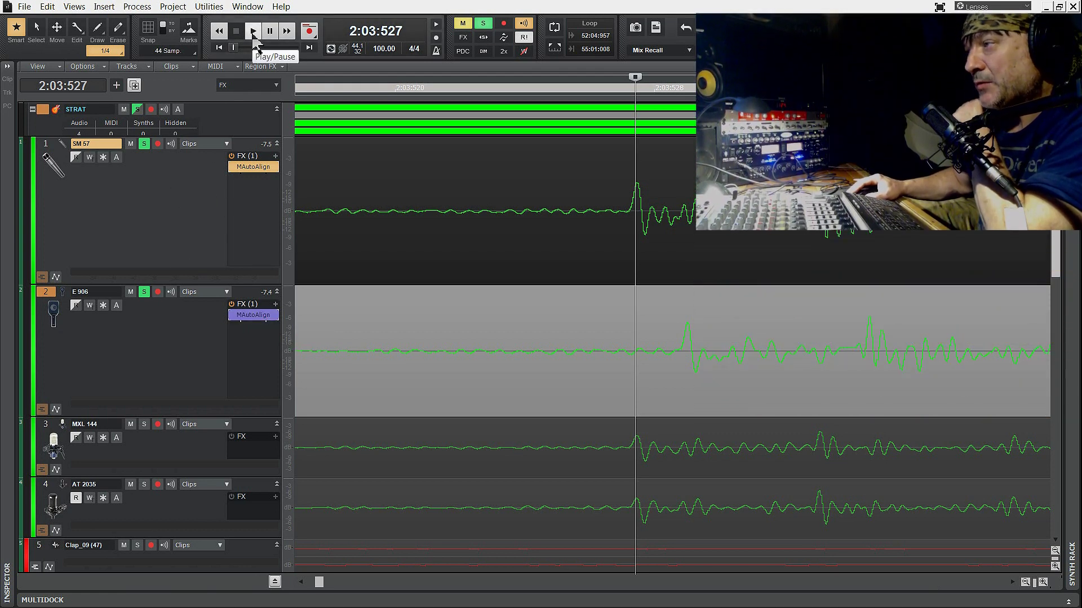
left_click(252, 35)
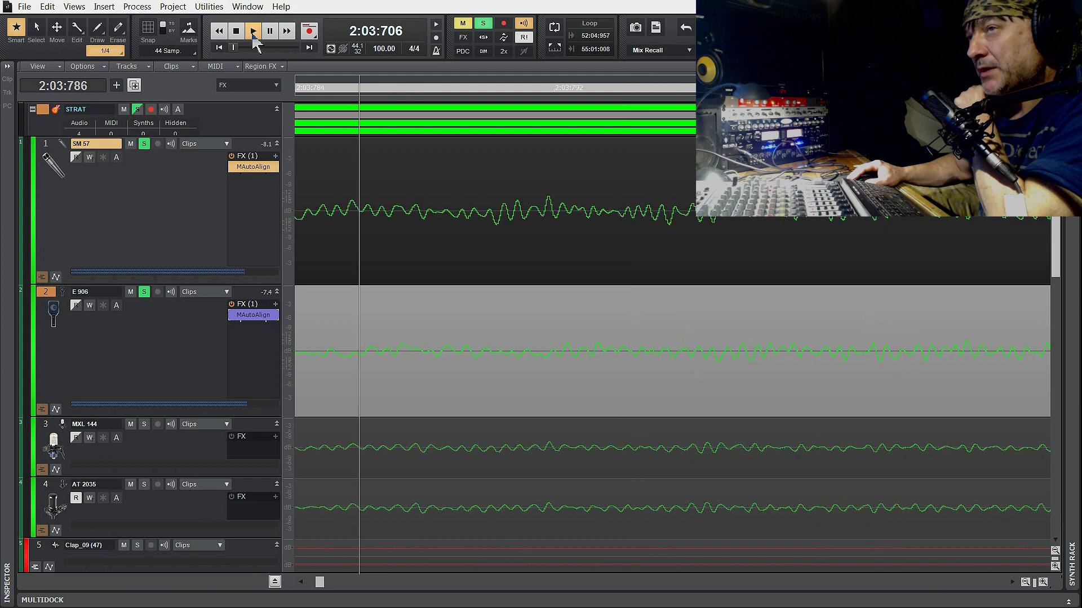
double_click(253, 167)
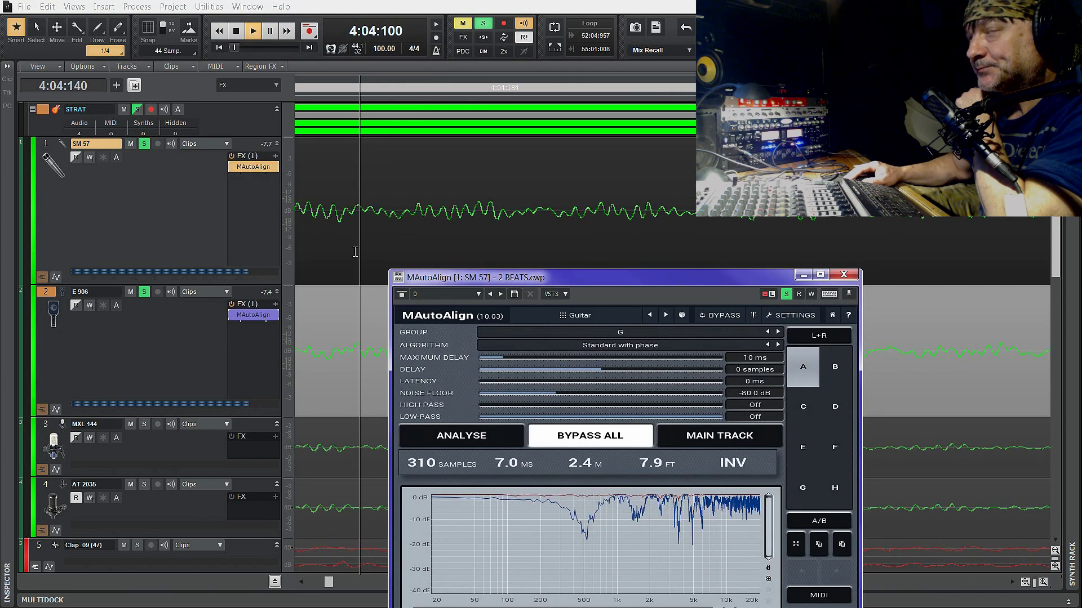
left_click(594, 442)
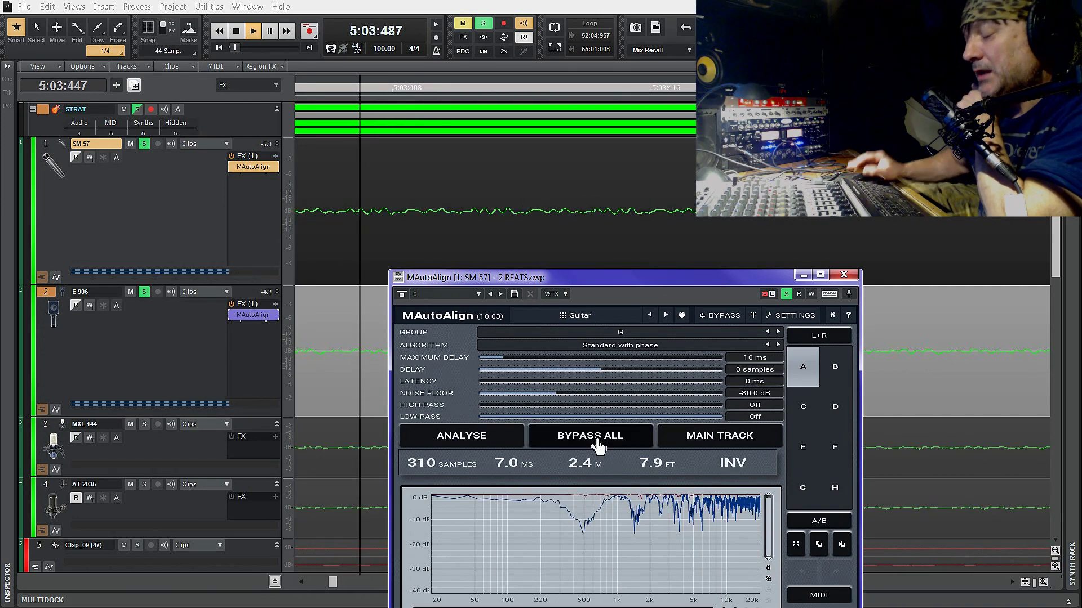
- Analyse the offset between the SM 57 and E 906 tracks with MAutoAlign during playback, and stop playback
left_click(490, 443)
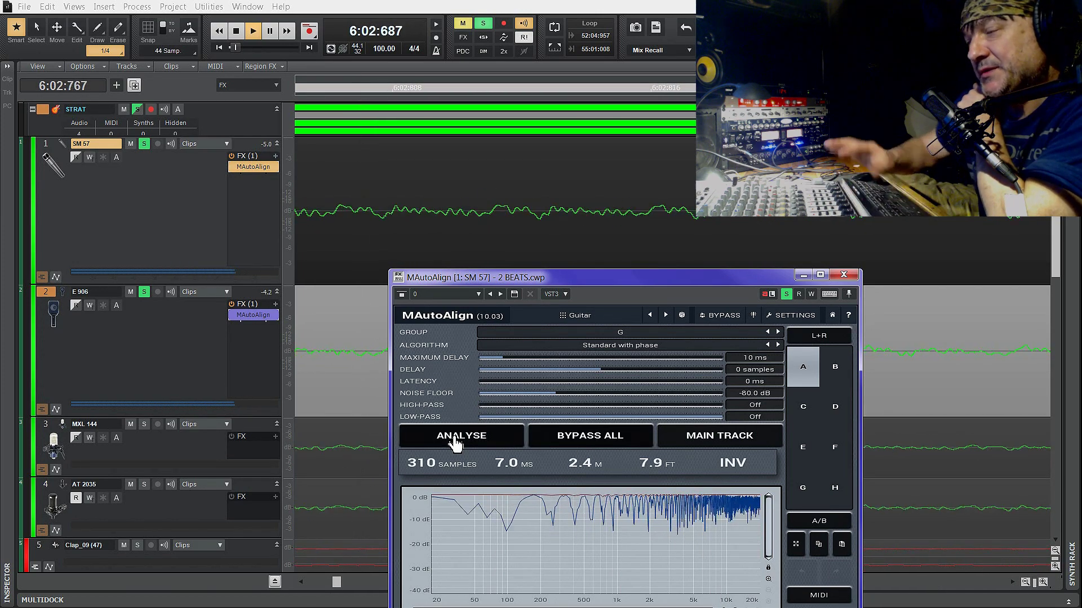
left_click(455, 442)
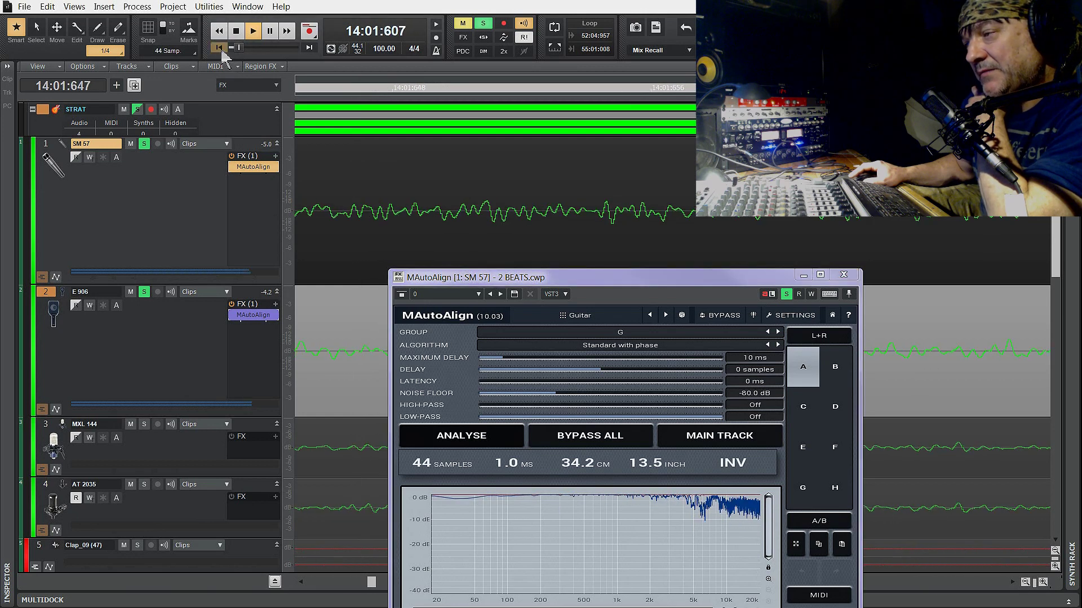
key("space")
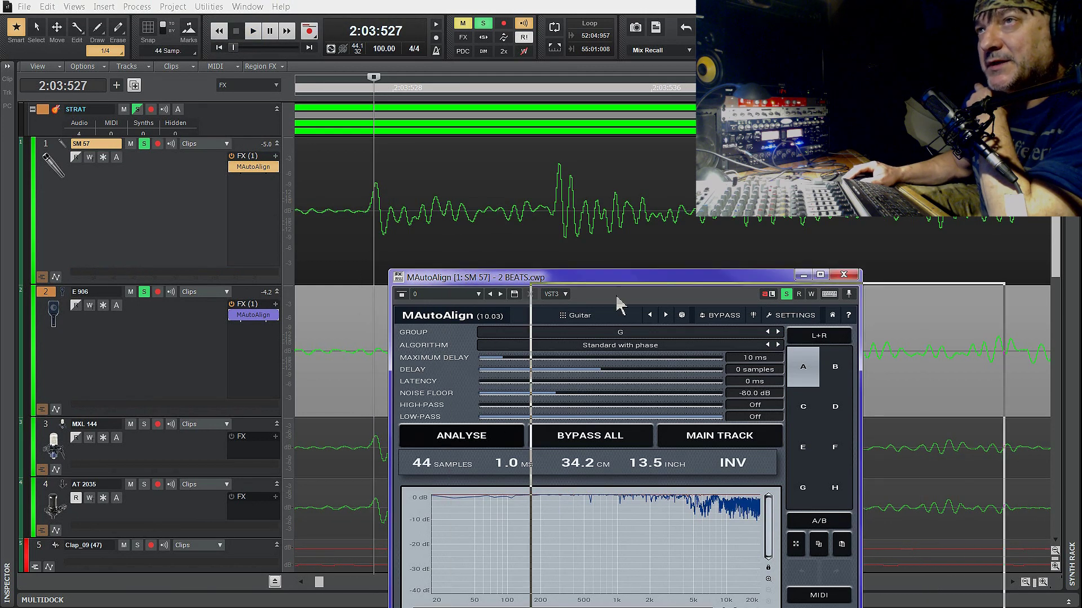
- Uncover the waveforms behind the MAutoAlign window and move the E 906 clip earlier to line up its first transient with SM 57
left_click_drag(450, 279, 651, 295)
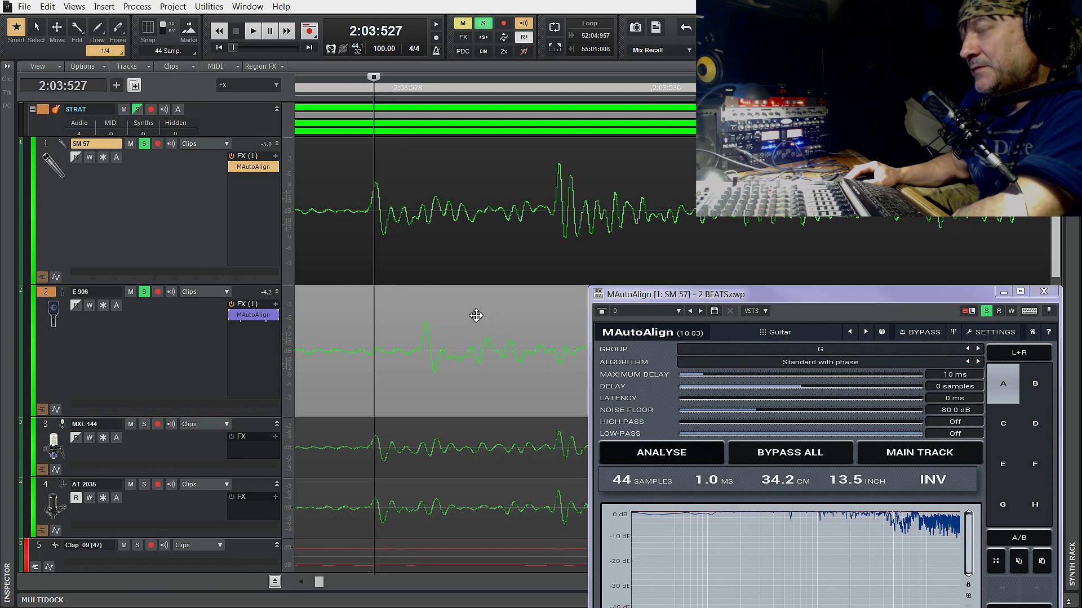
left_click_drag(475, 316, 428, 312)
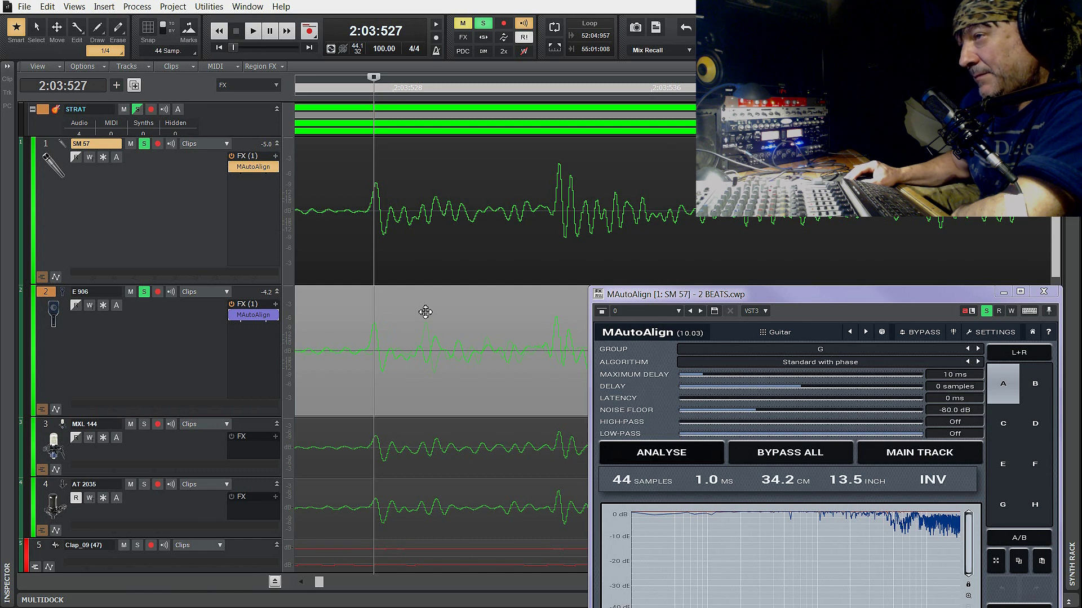
left_click_drag(427, 311, 425, 306)
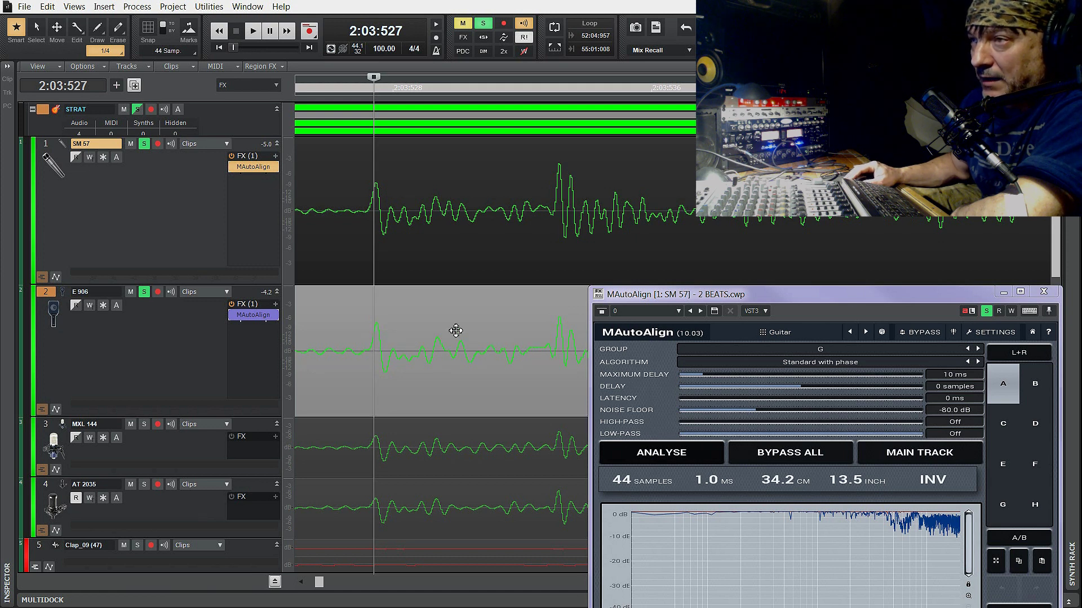
left_click_drag(455, 330, 455, 331)
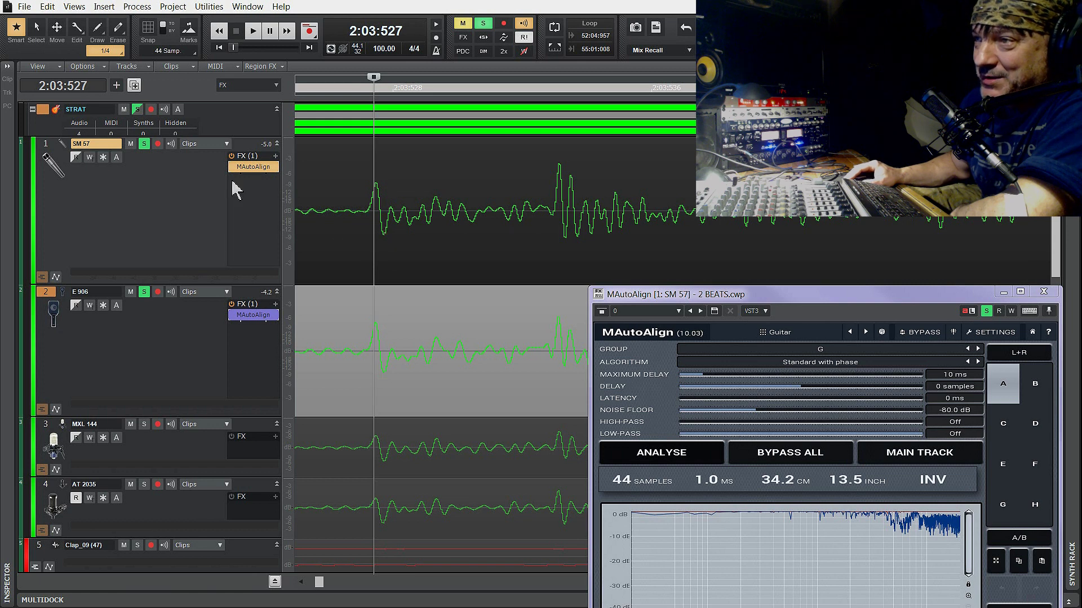
- With the Smart tool active, place the playhead just before the first transient on the SM 57 track
left_click(36, 30)
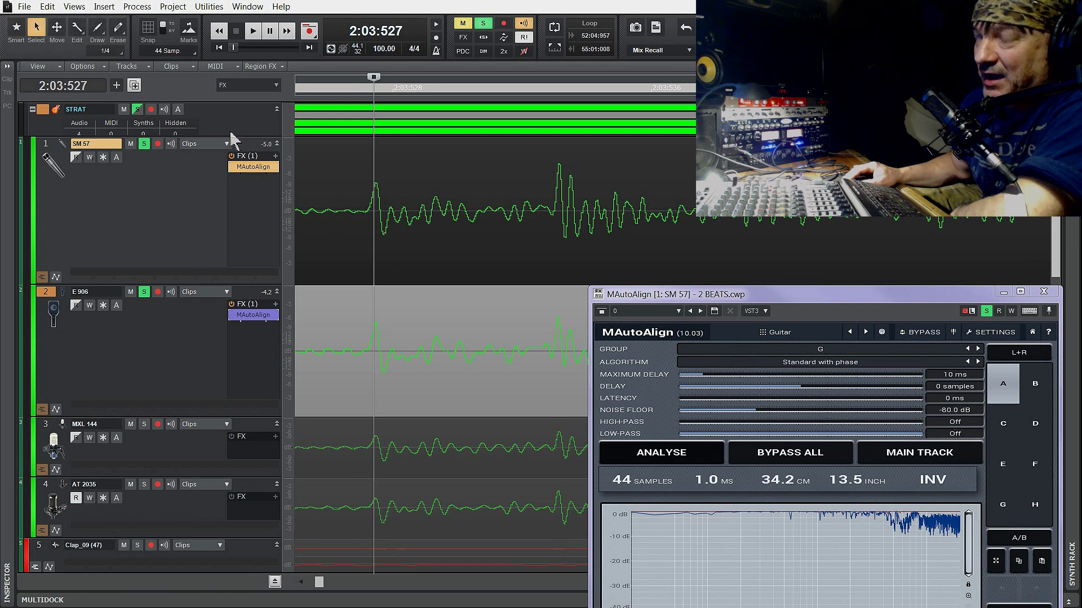
left_click(16, 28)
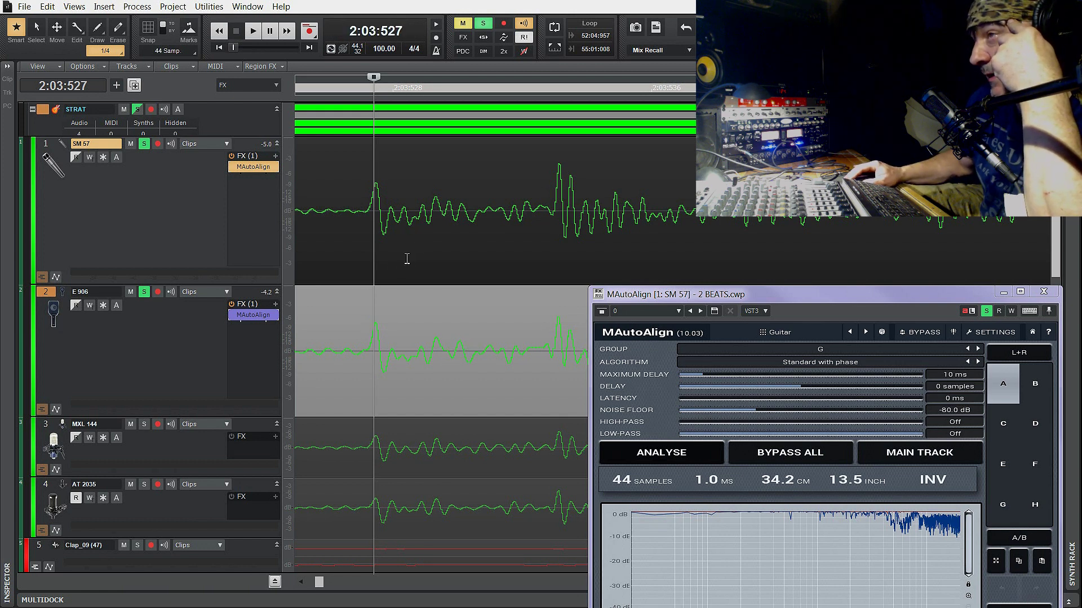
left_click(347, 249)
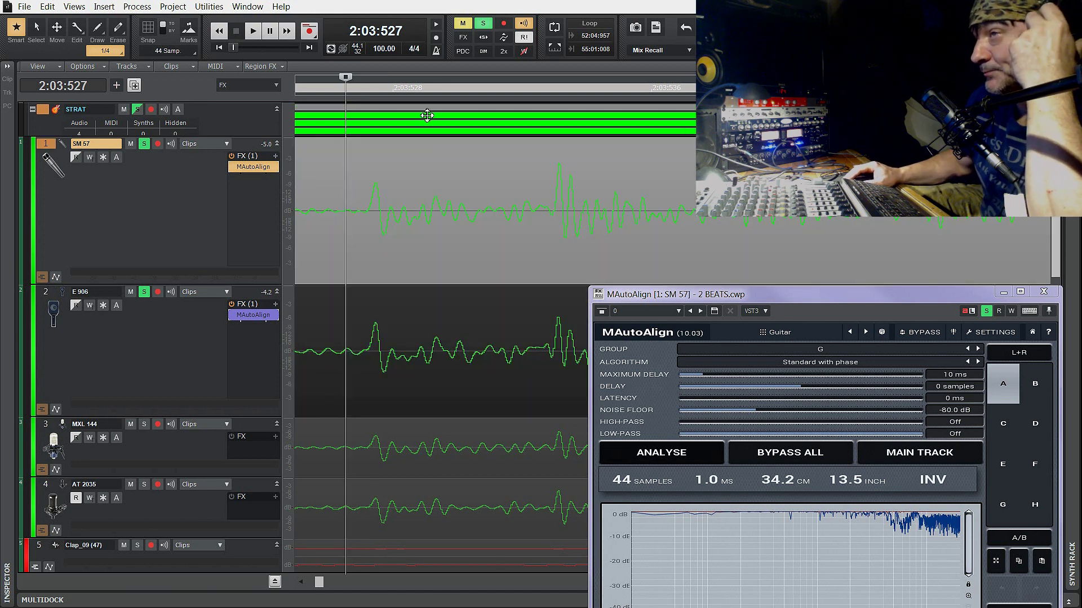
mouse_move(431, 70)
left_mouse_down()
mouse_move(431, 93)
mouse_move(431, 64)
left_mouse_up()
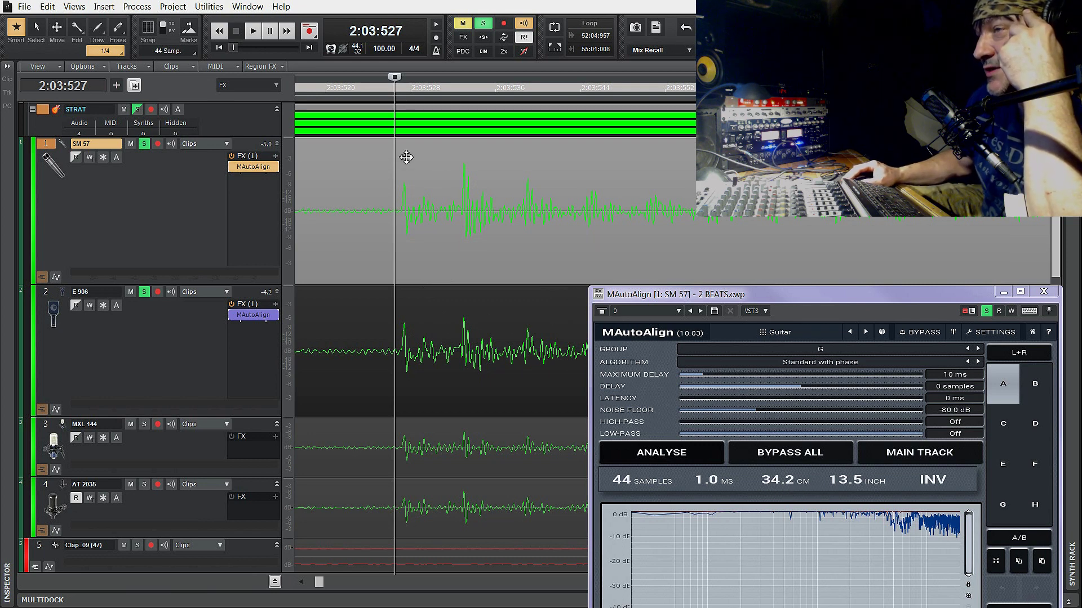
- Play the realigned tracks, run the MAutoAlign analysis again, and stop playback
left_click(252, 33)
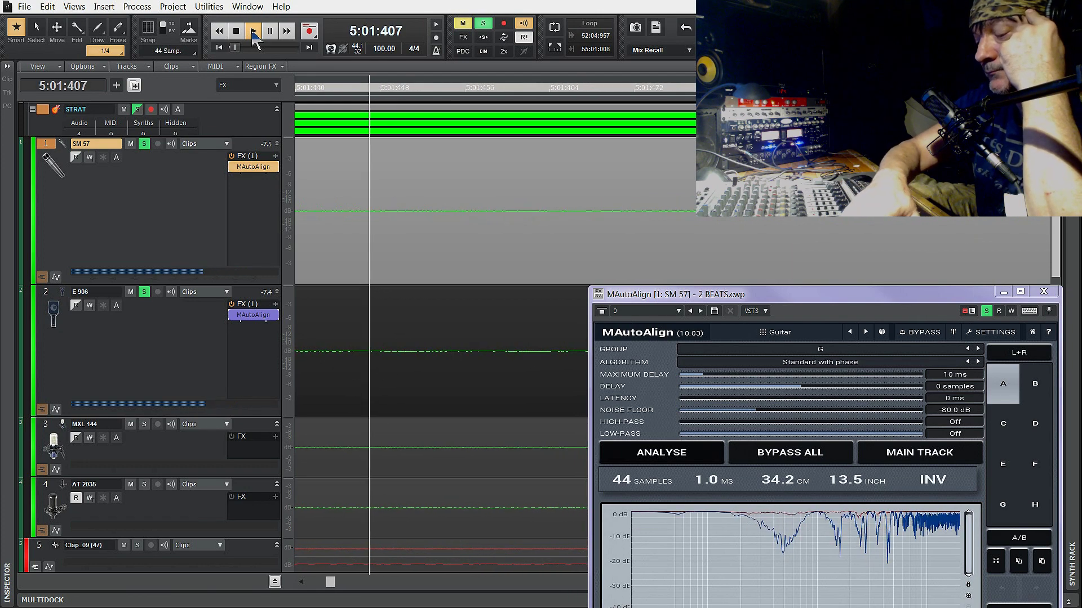
left_click(651, 456)
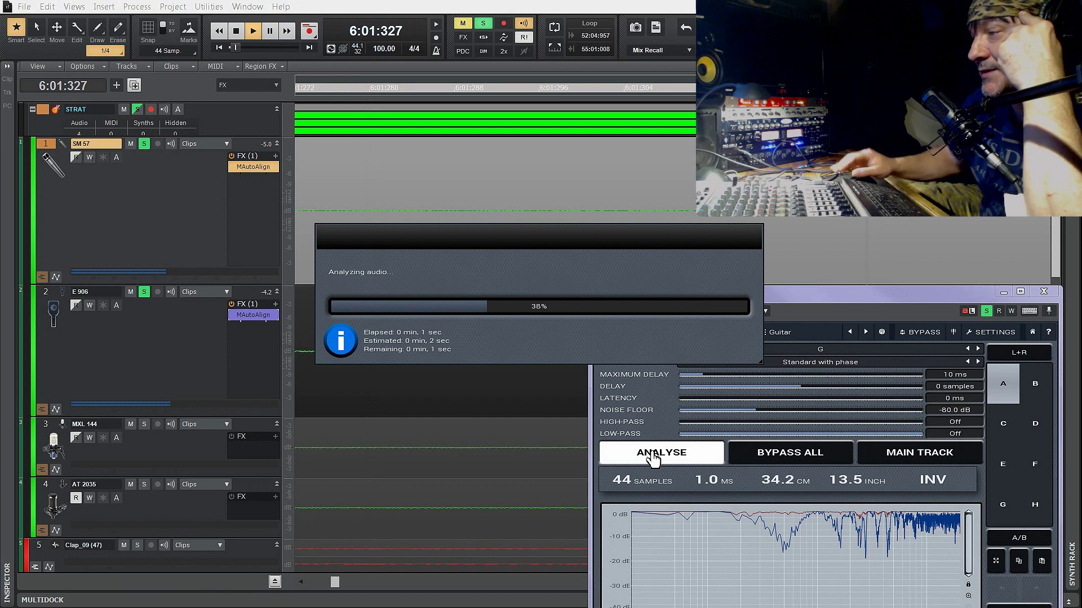
left_click(654, 456)
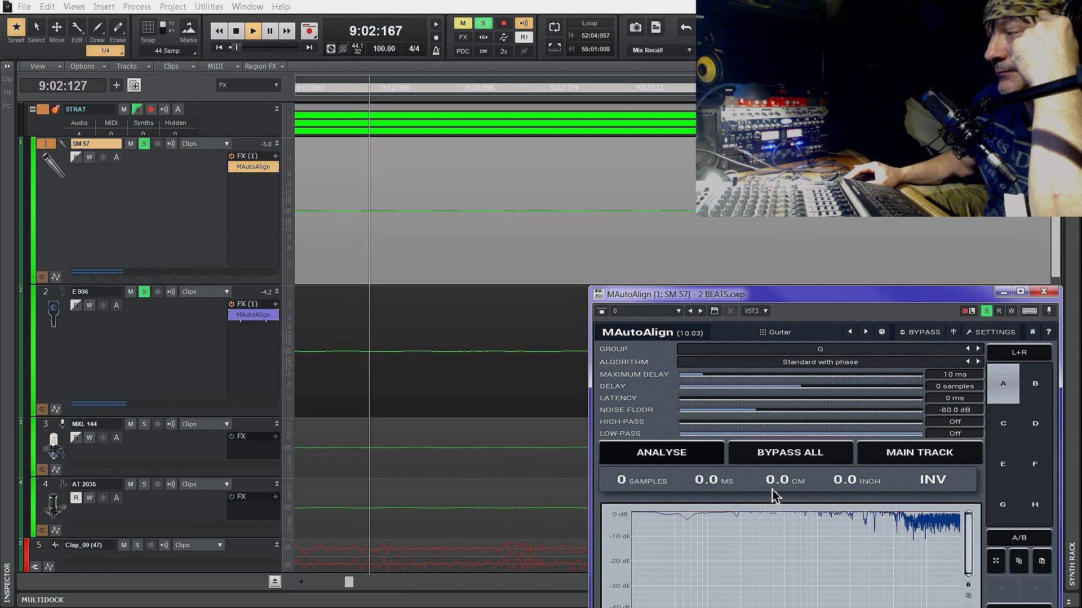
key("space")
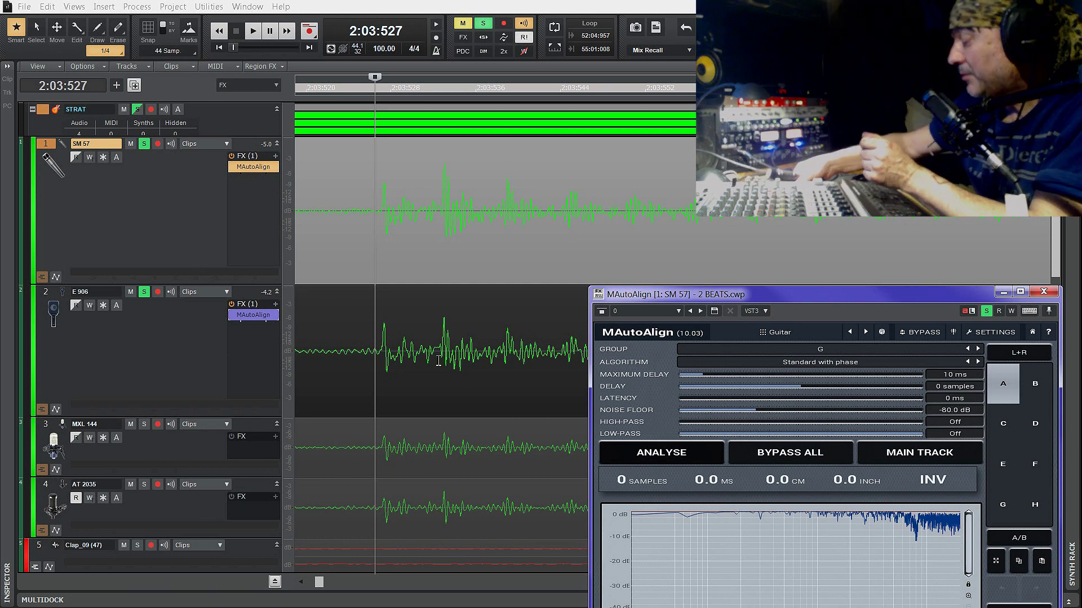
- Shift the E 906 clip well behind the SM 57 transient and re-analyse both tracks in MAutoAlign during playback
left_click(485, 338)
left_click_drag(417, 338, 475, 338)
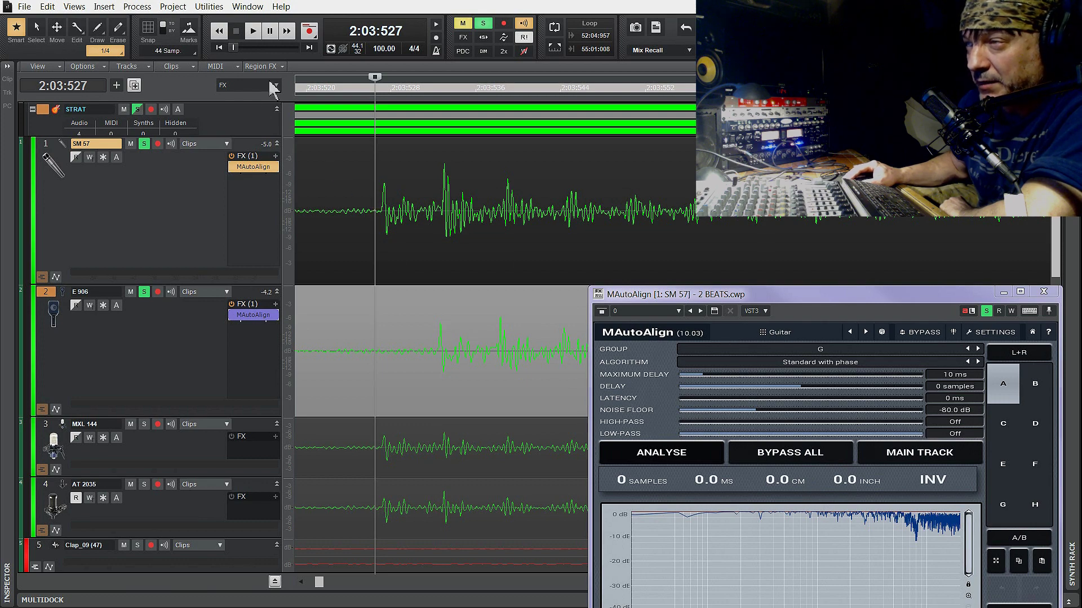
left_click(253, 30)
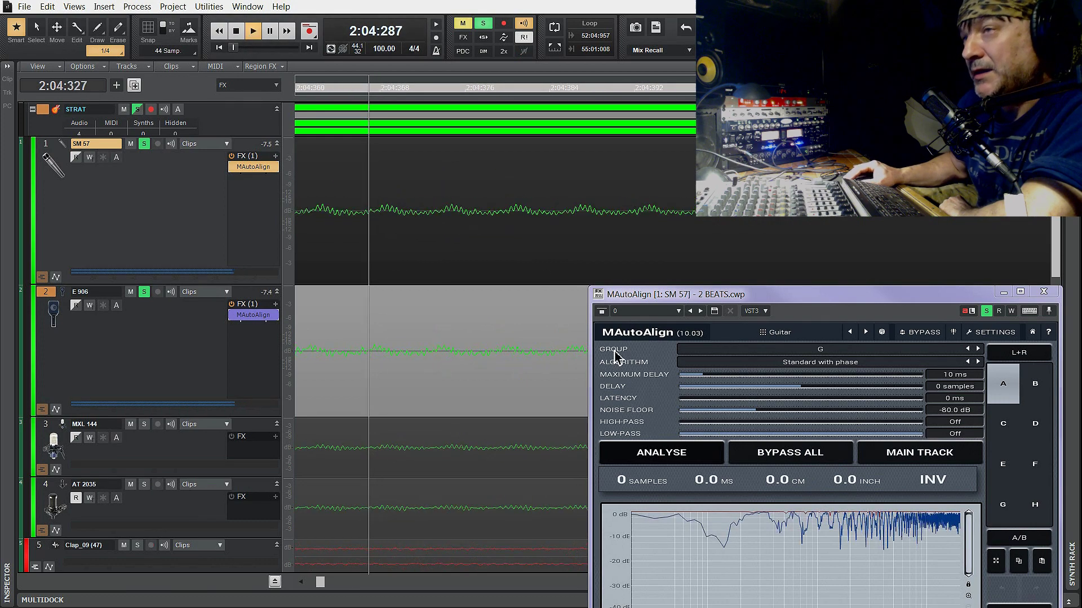
left_click(662, 460)
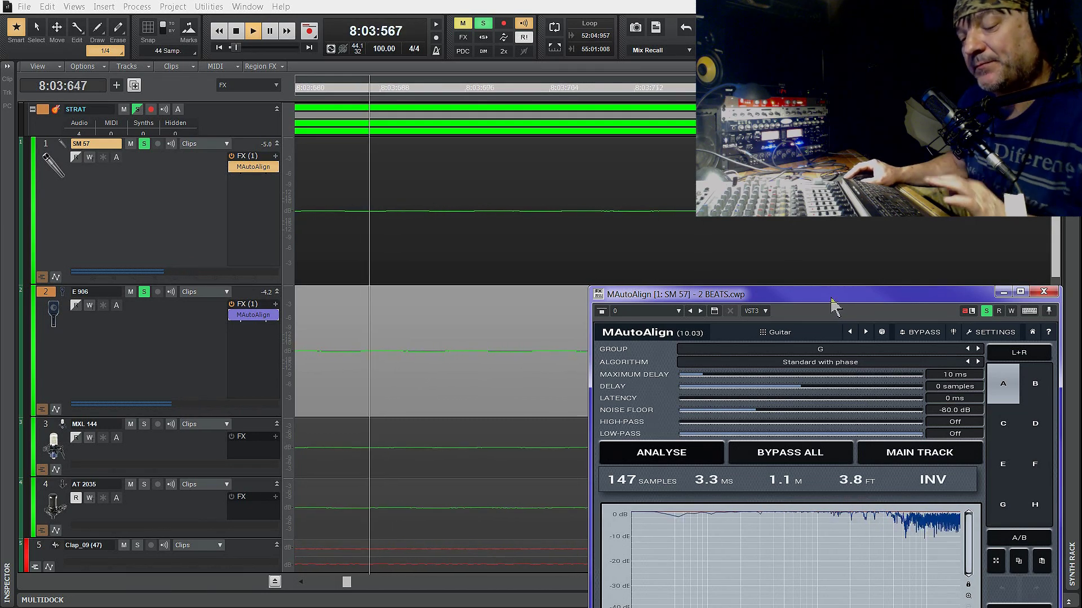
- Bring the whole MAutoAlign spectrum graph into view and compare playback with Bypass All switched on and off twice
left_click_drag(826, 293, 694, 146)
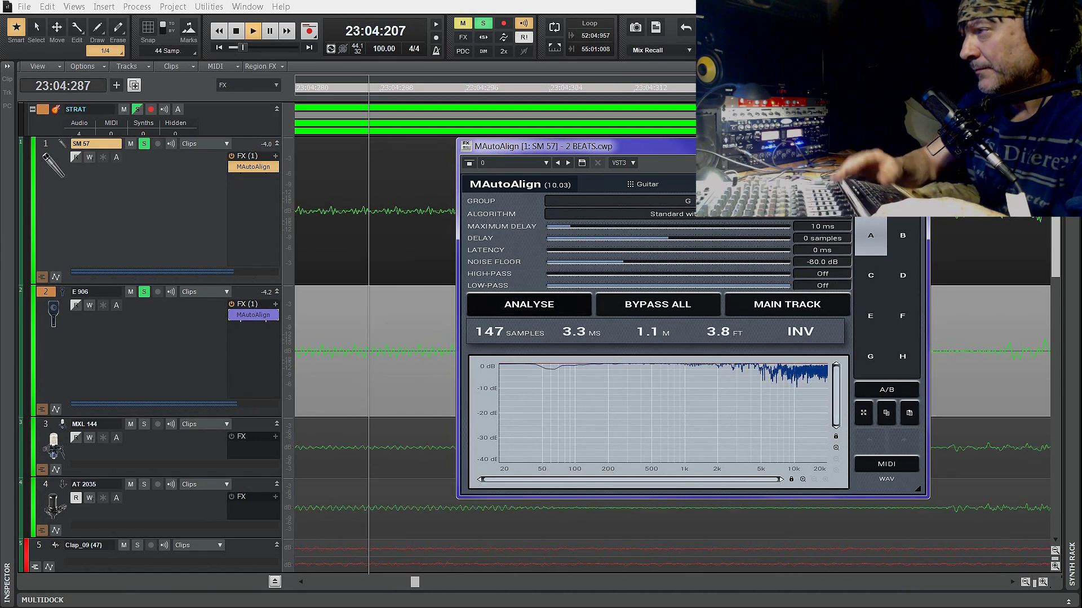
left_click(652, 309)
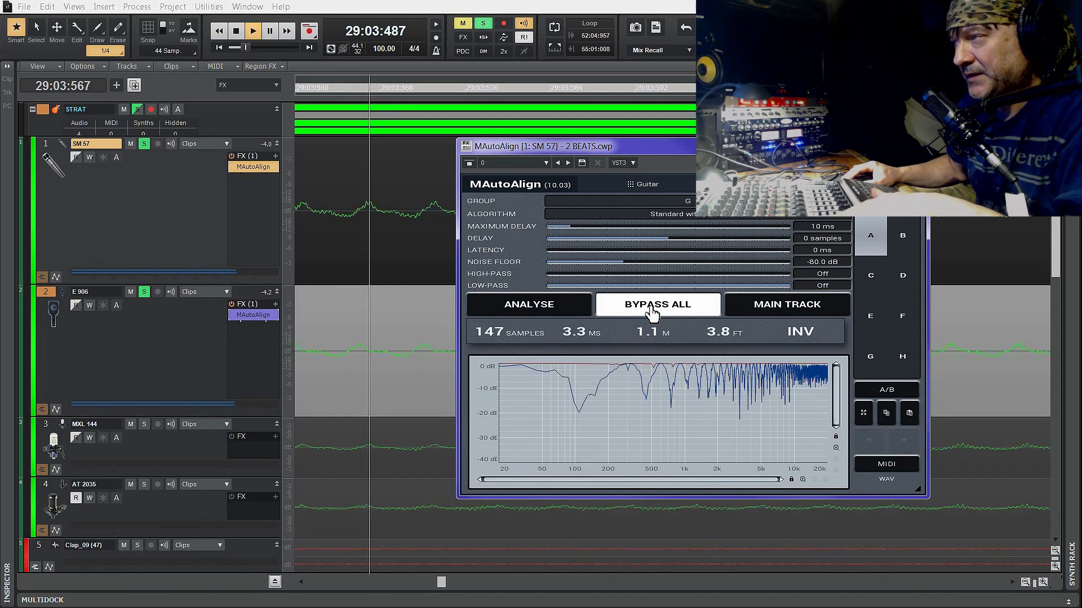
left_click(652, 311)
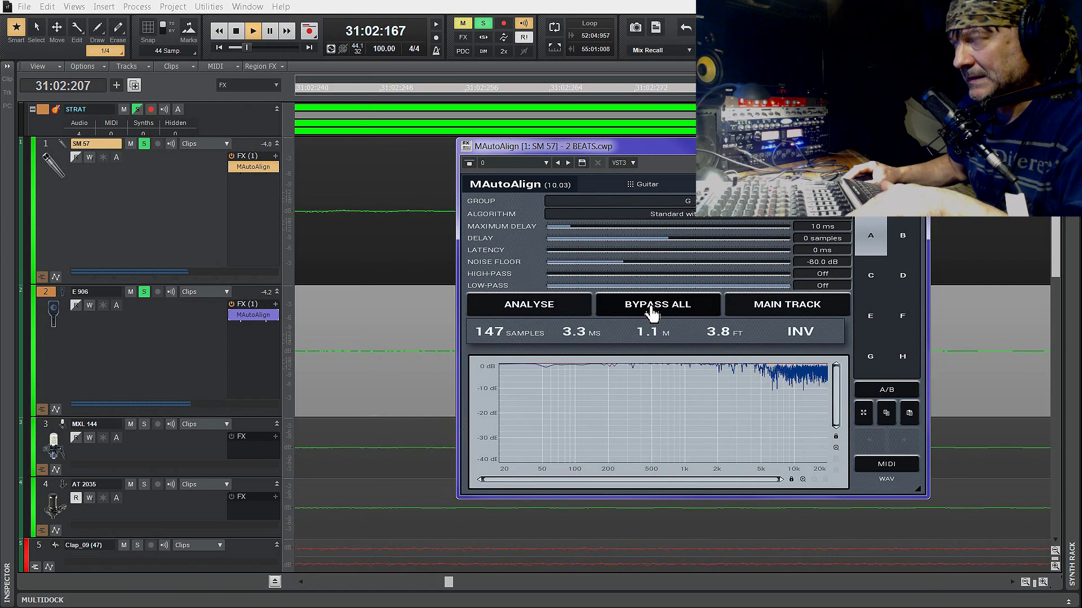
left_click(652, 311)
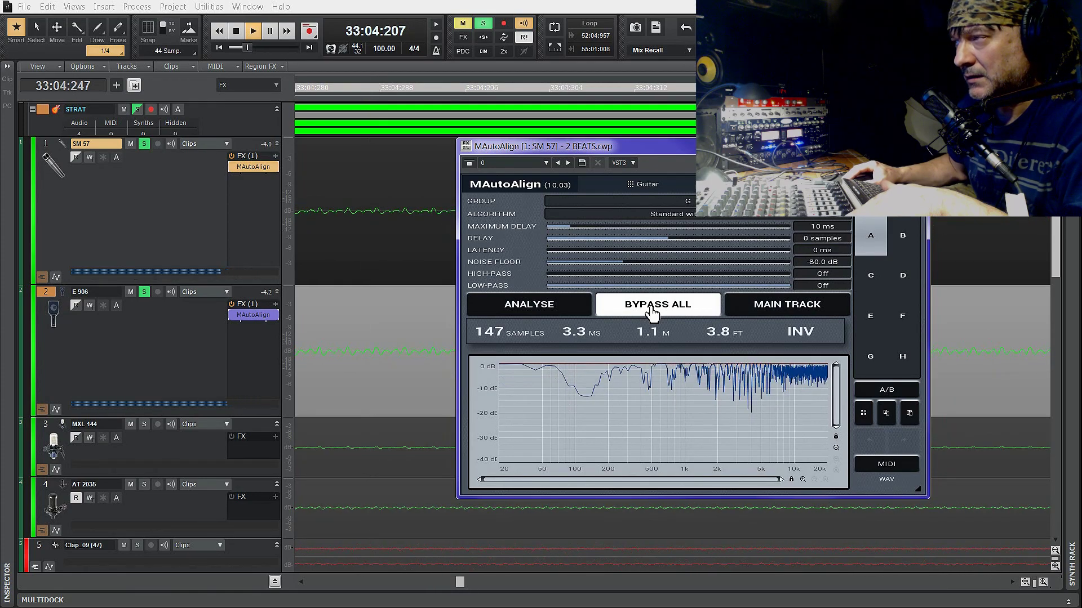
left_click(653, 312)
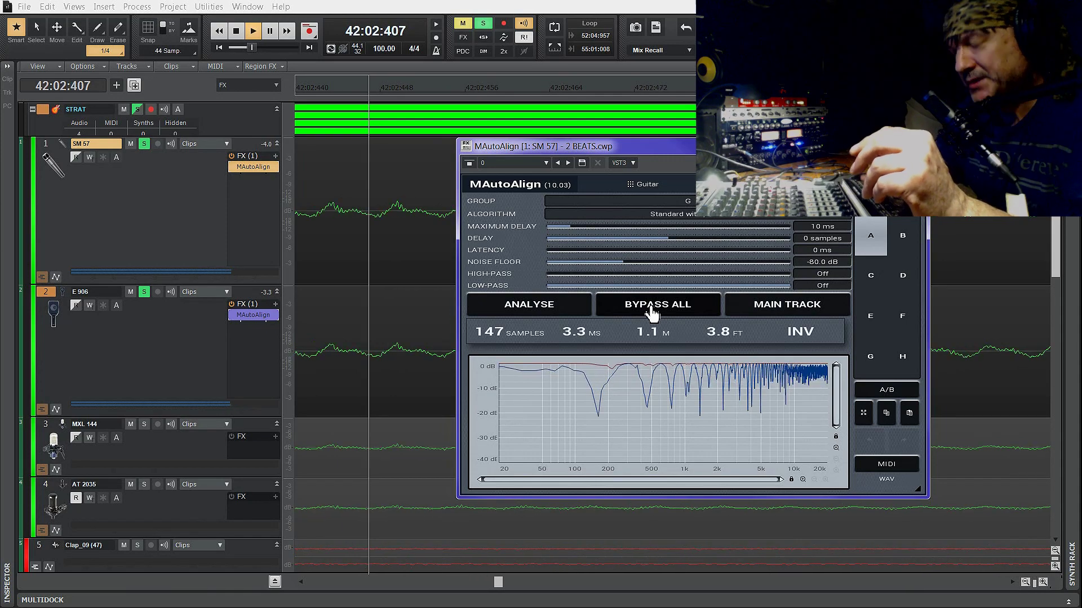
- Replay the tracks from the start, compare the sound with Bypass All switched on and off, and stop playback
key("space")
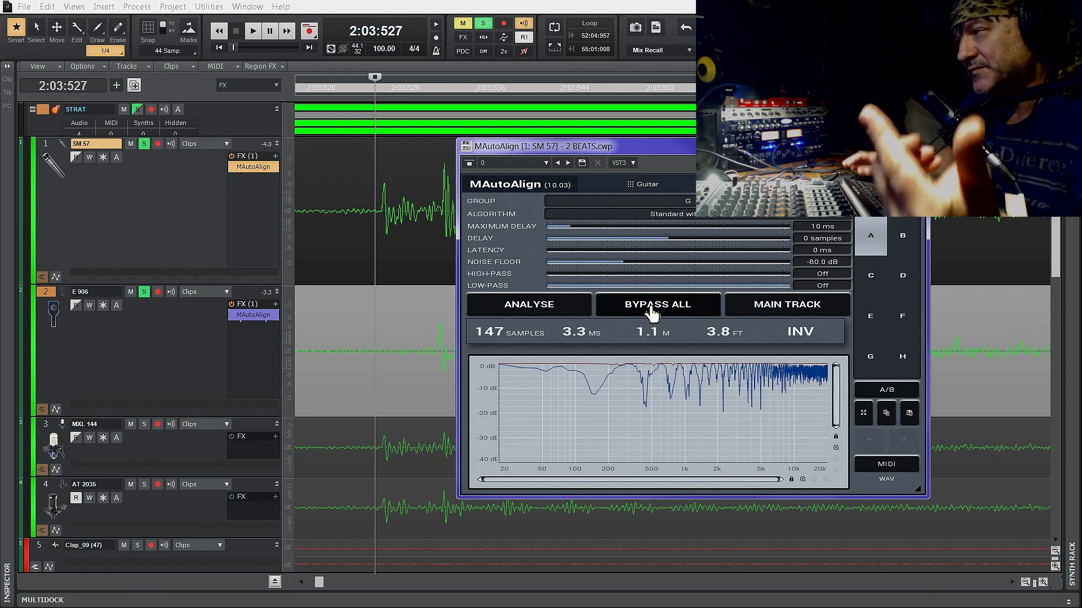
key("space")
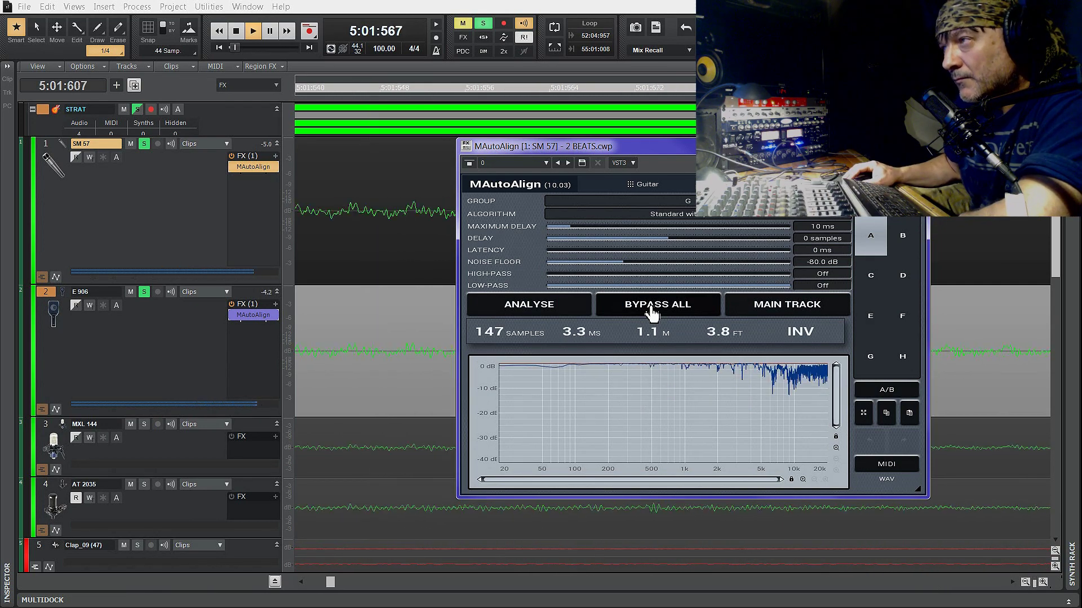
left_click(652, 305)
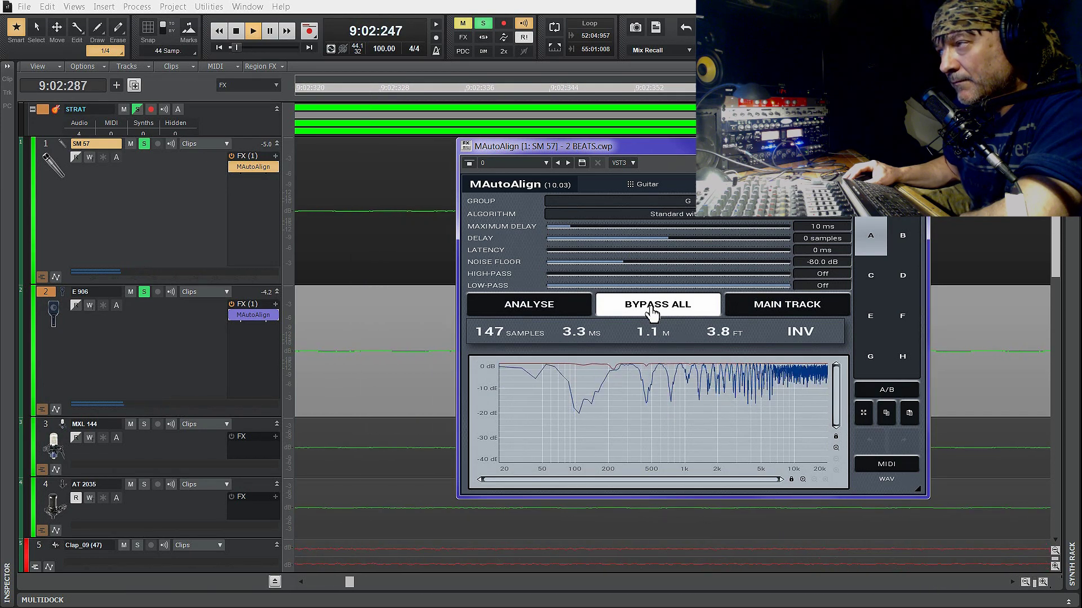
left_click(652, 311)
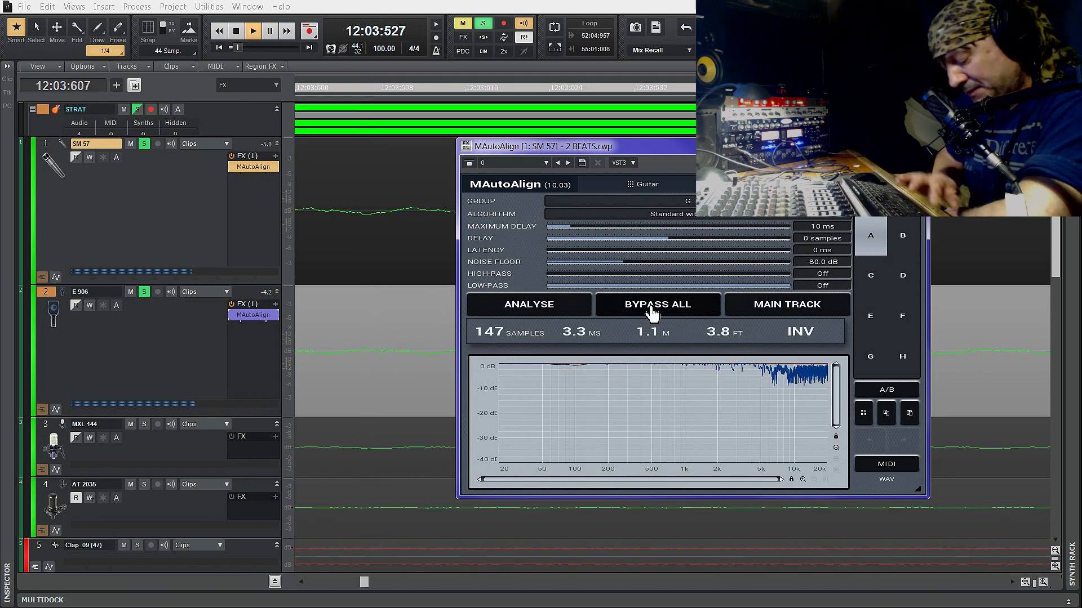
key("space")
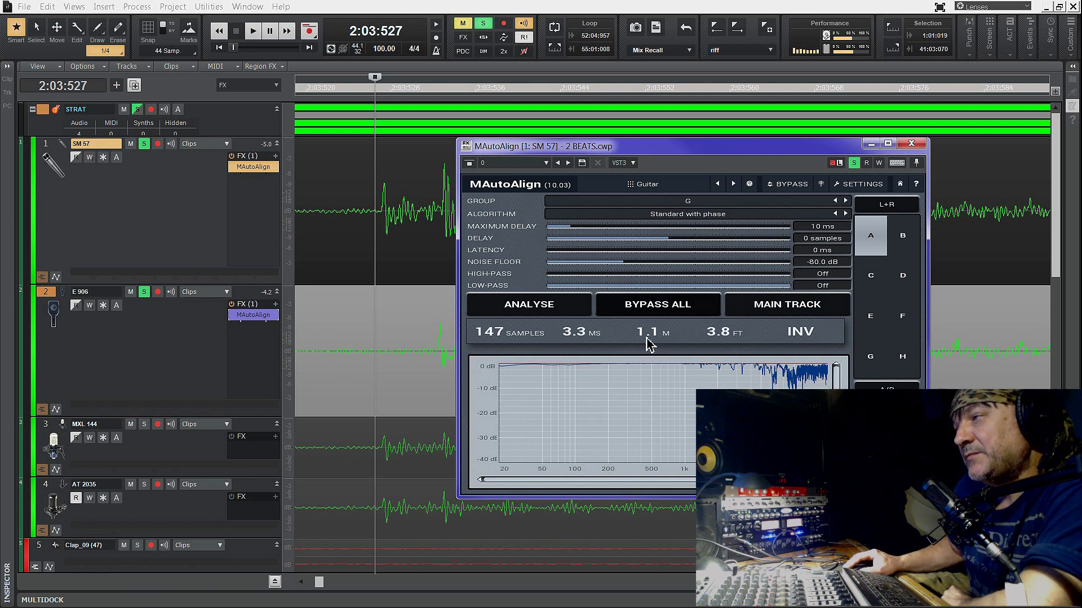
- Close MAutoAlign, shift the E 906 clip until its first transient lines up with SM 57, and place the playhead on that peak
left_click(912, 145)
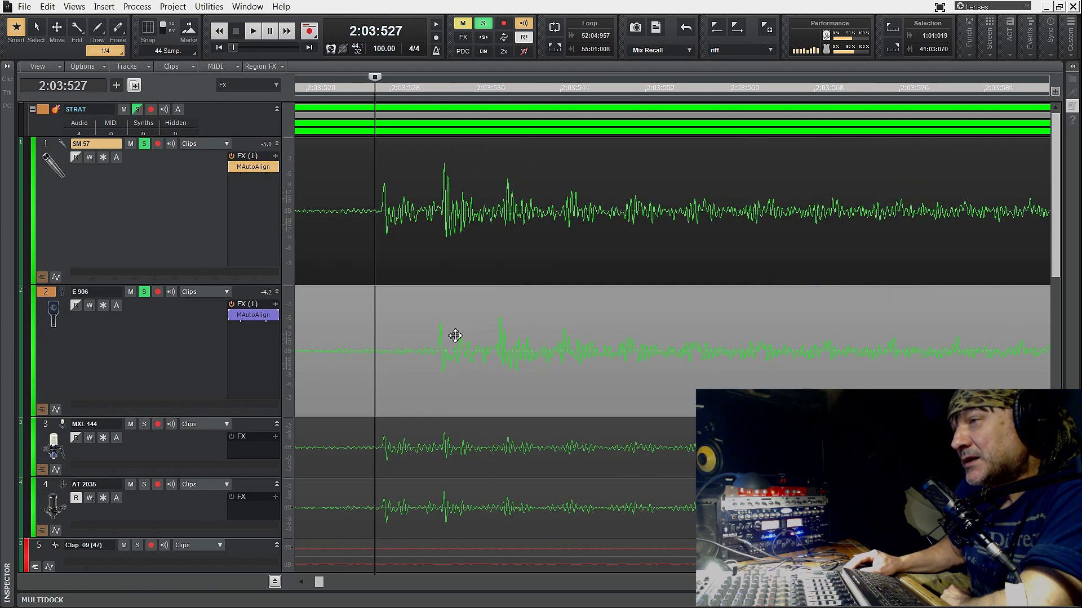
left_click_drag(452, 337, 401, 338)
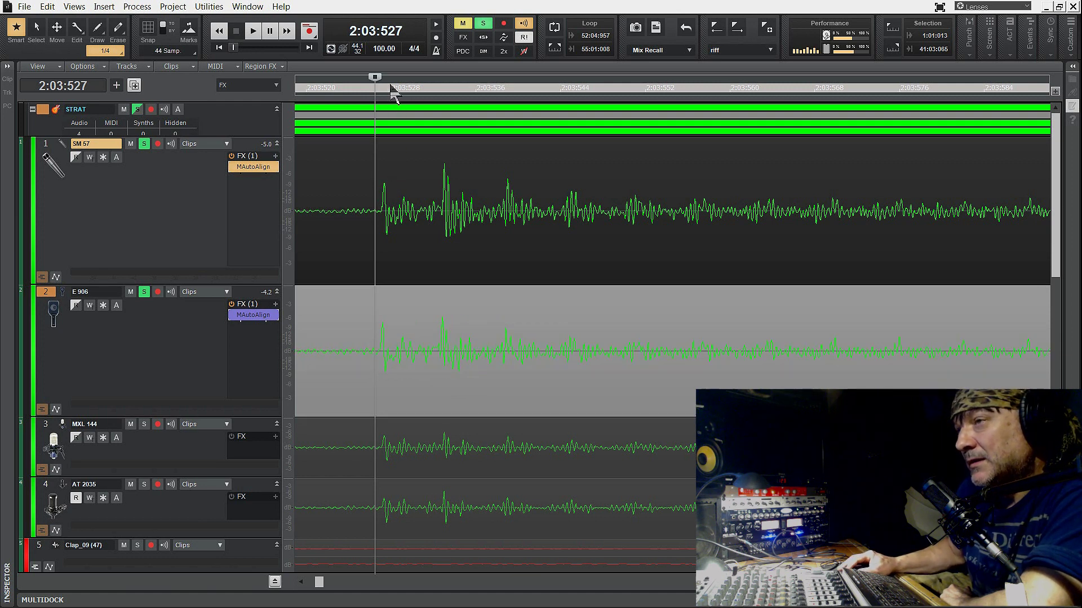
scroll(392, 92, "up", 5)
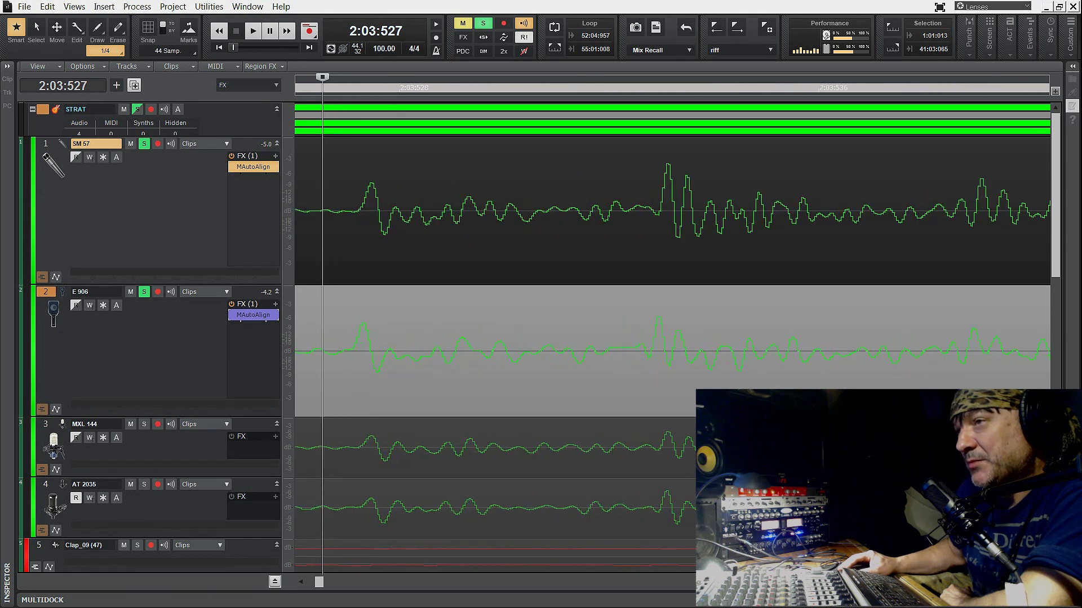
scroll(388, 73, "up", 1)
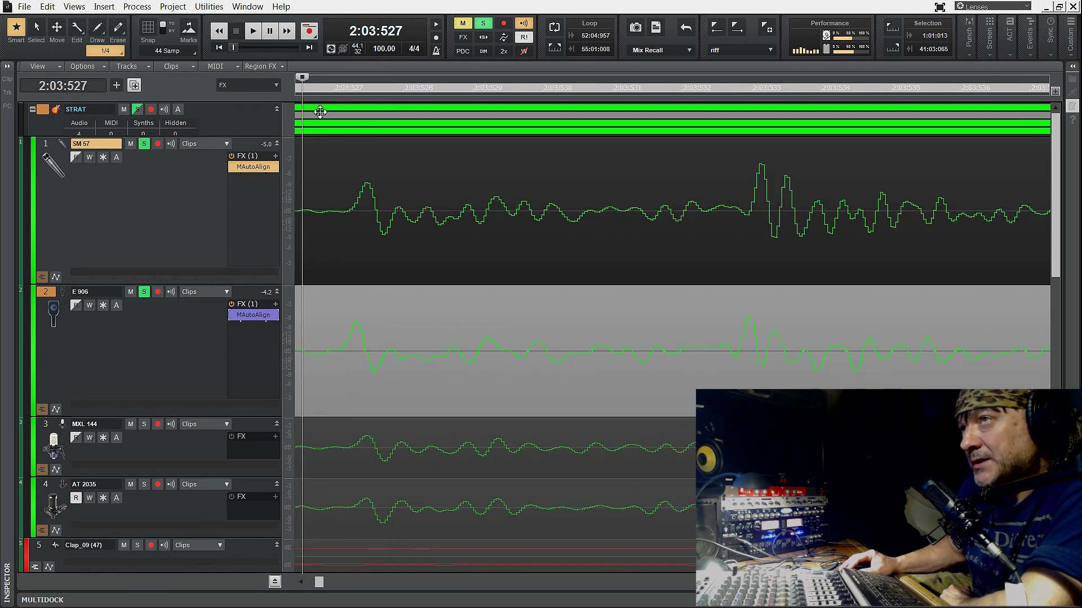
left_click_drag(303, 79, 369, 93)
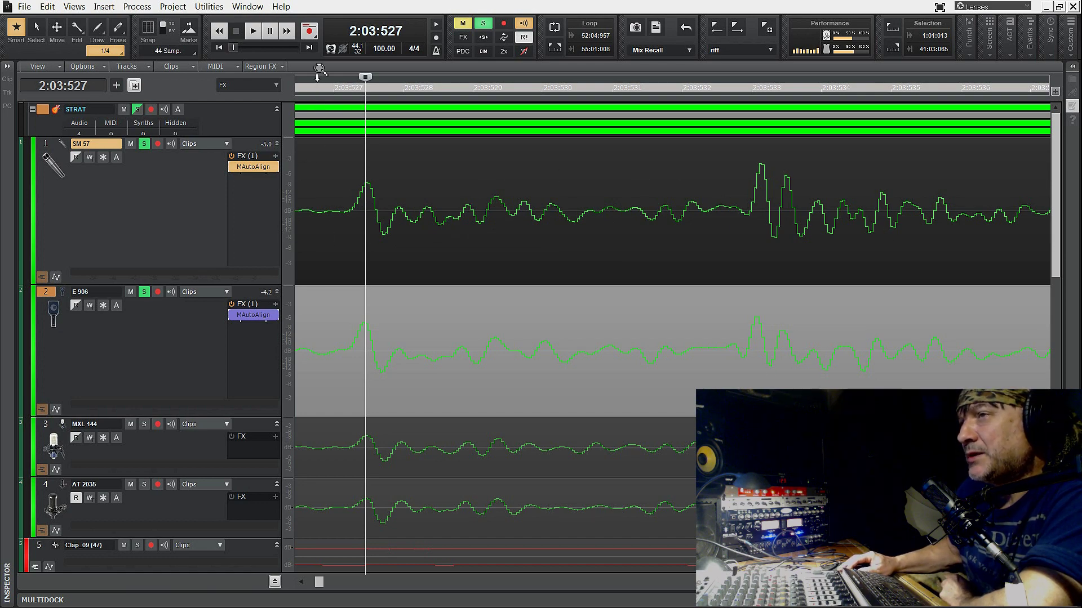
left_click_drag(320, 82, 320, 175)
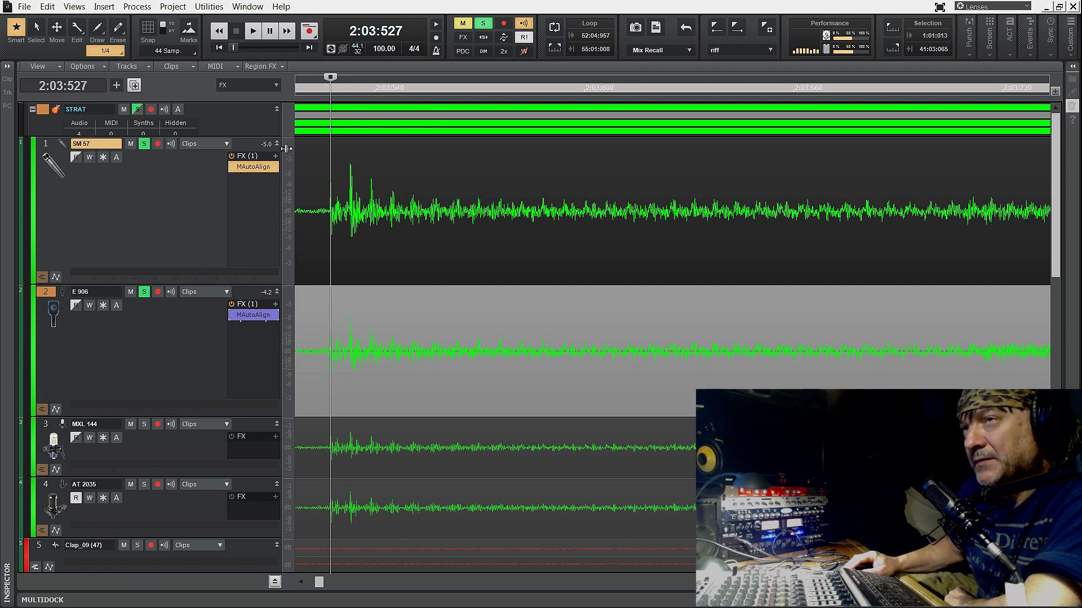
- Reopen MAutoAlign on the SM 57 track, step through its presets to Drums, and close the plug-in
double_click(253, 167)
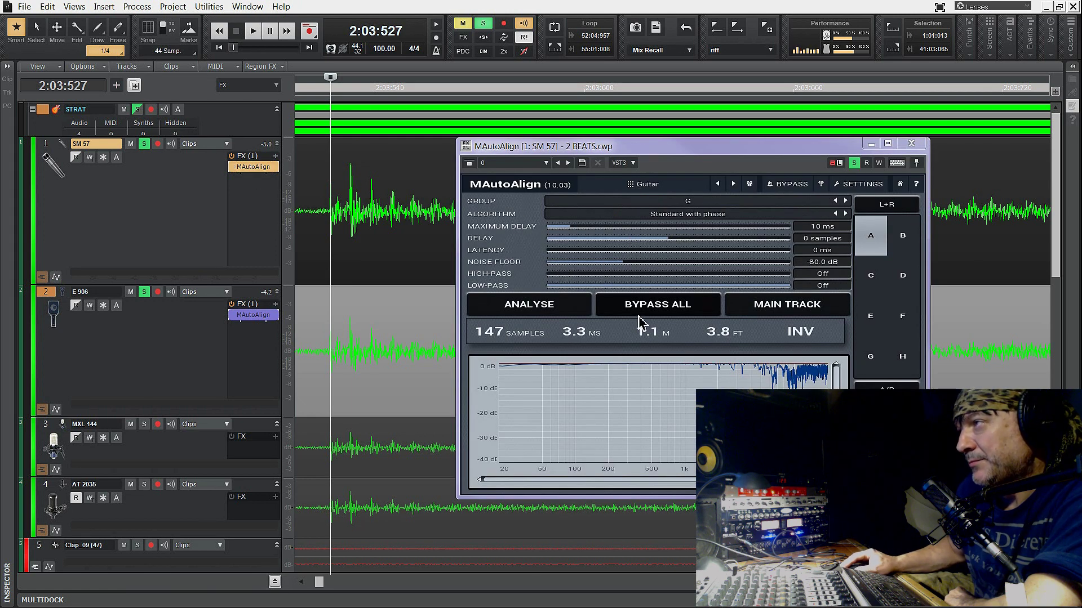
left_click(733, 184)
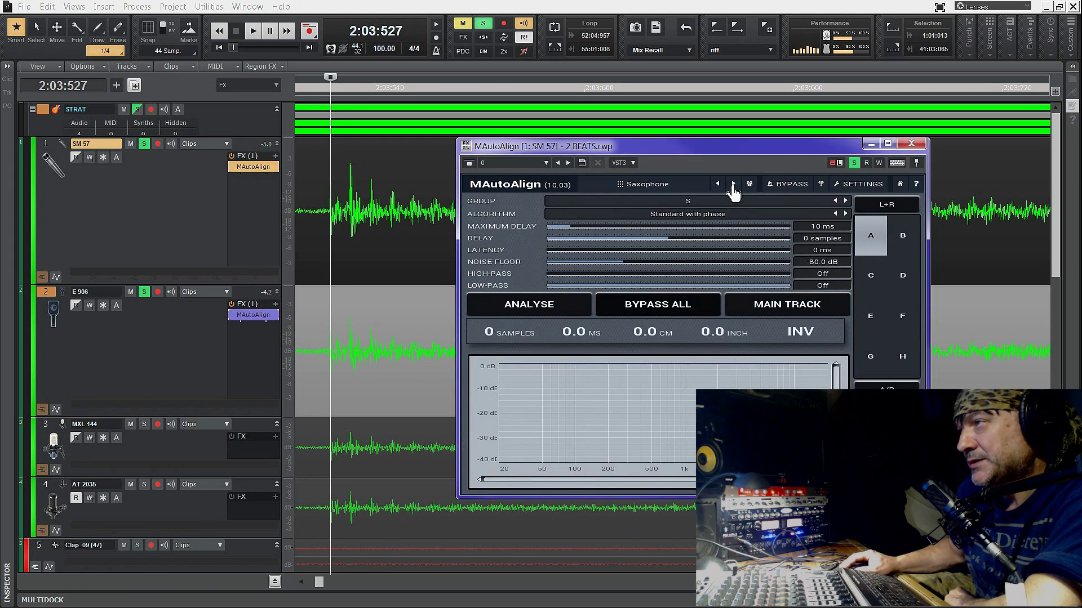
left_click(733, 184)
left_click(733, 184)
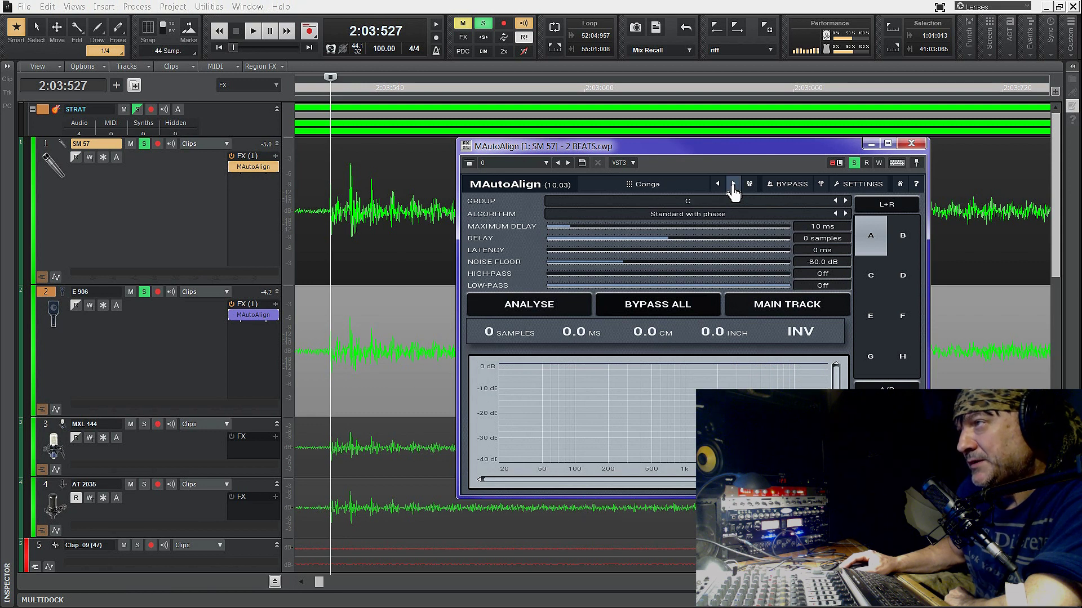
left_click(733, 185)
left_click(733, 184)
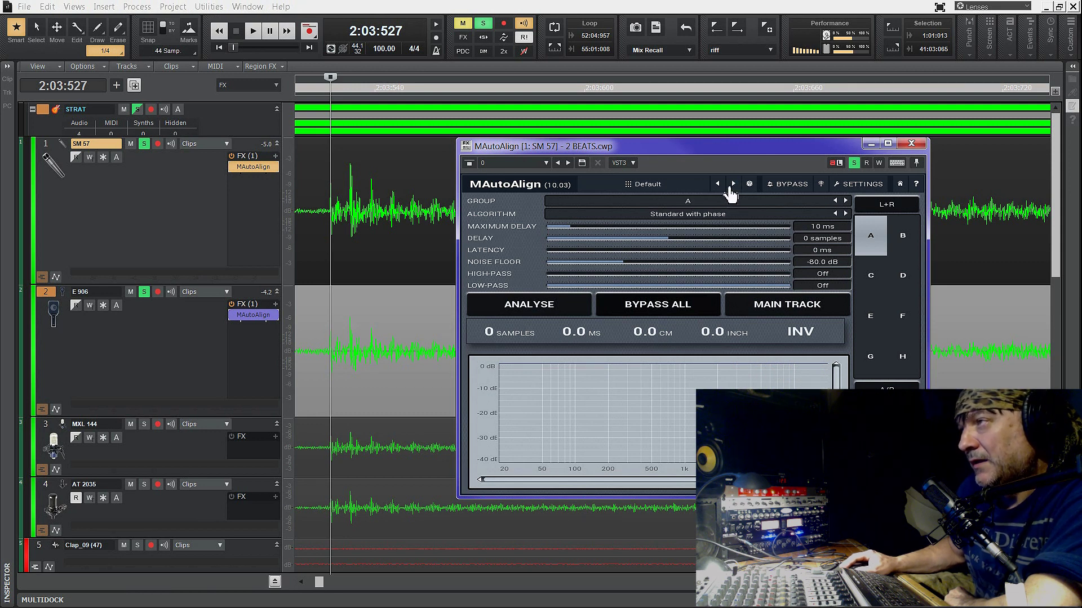
left_click(733, 184)
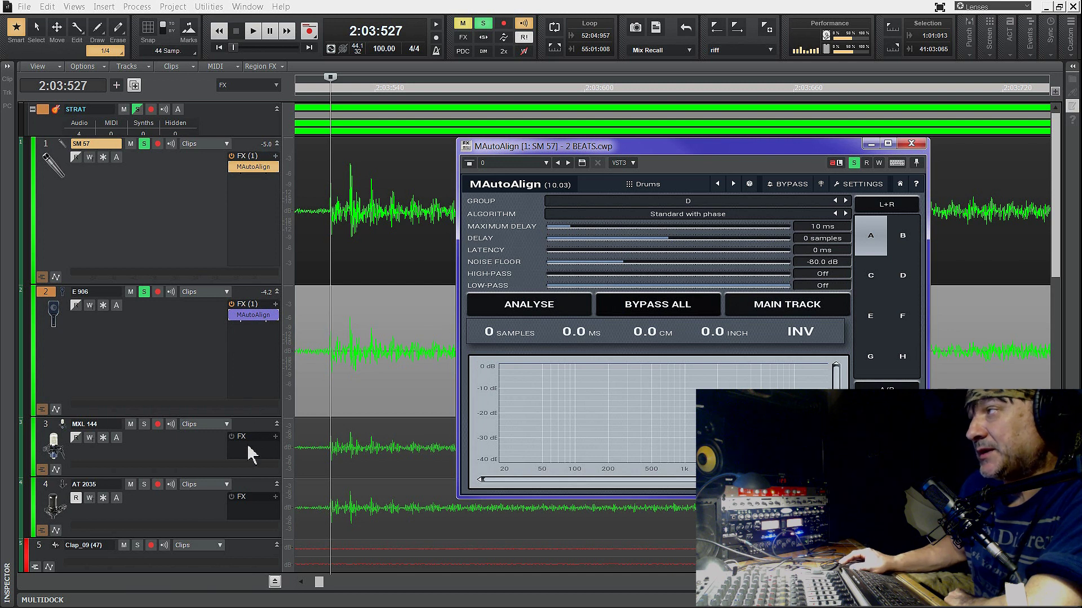
left_click(912, 144)
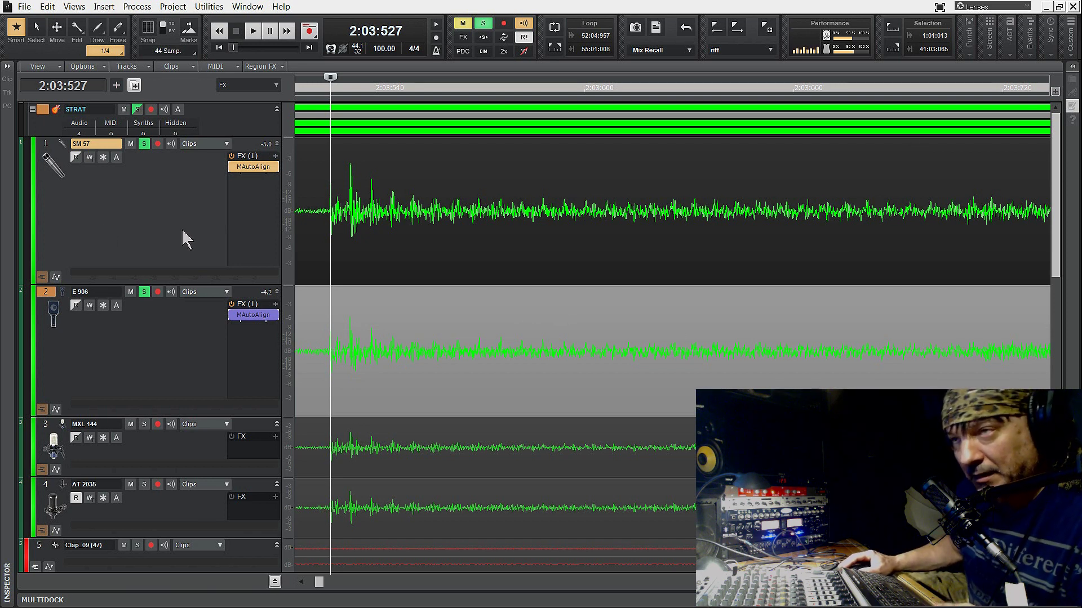
- Open the Console view and compare the SM 57 channel with phase inversion on and off during playback
key("2")
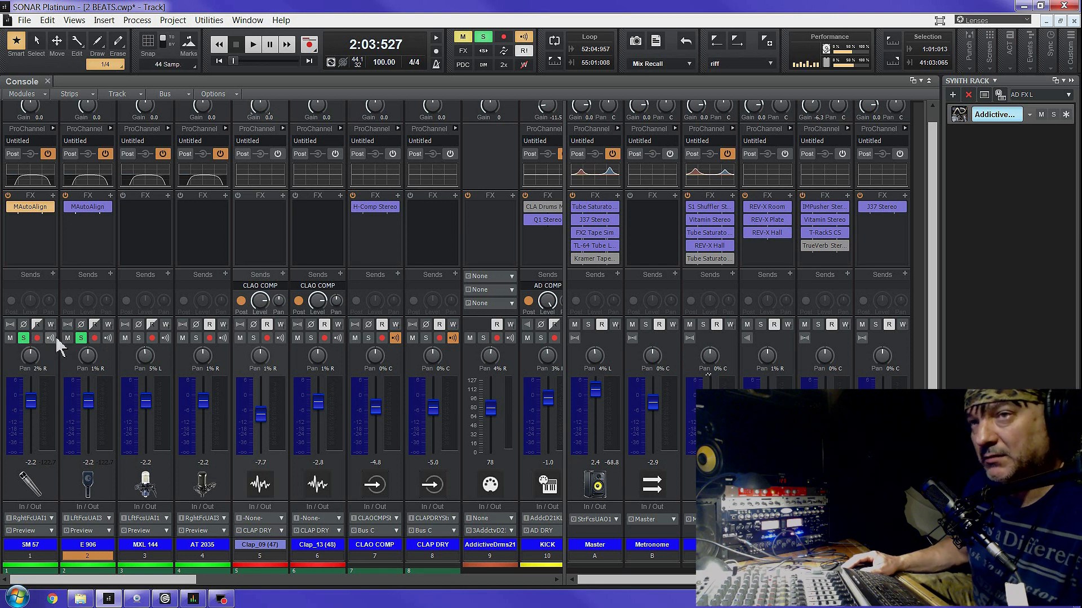
left_click(36, 338, "ctrl")
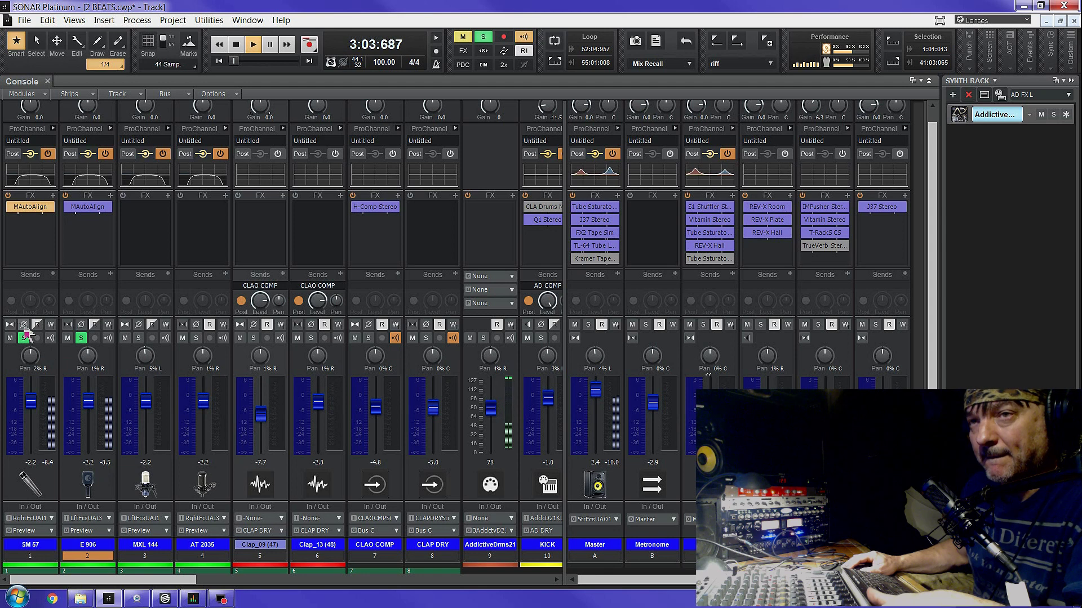
left_click(24, 327)
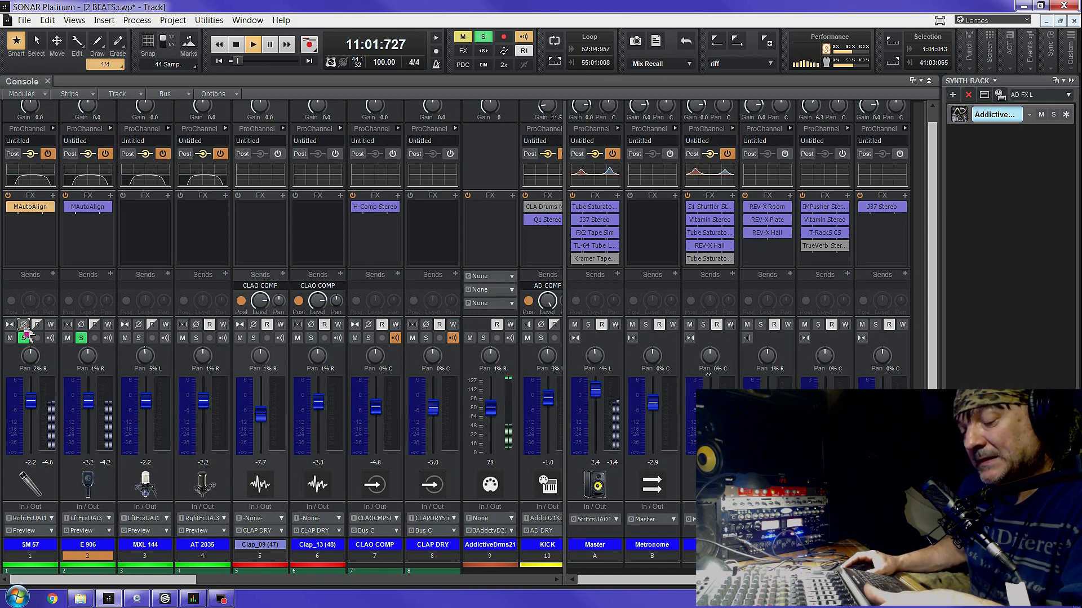
left_click(23, 327)
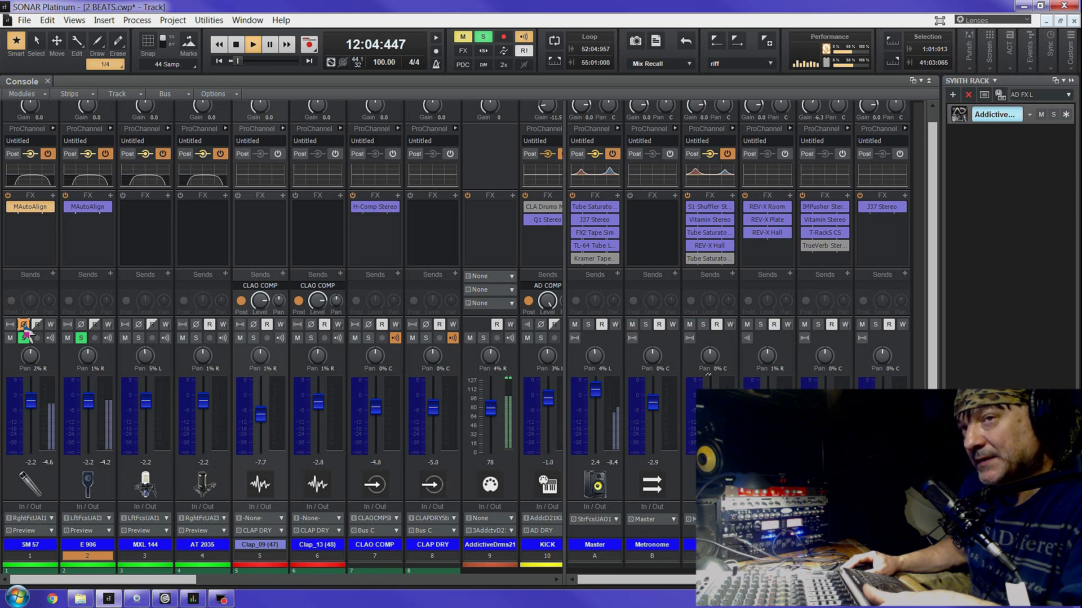
left_click(24, 326)
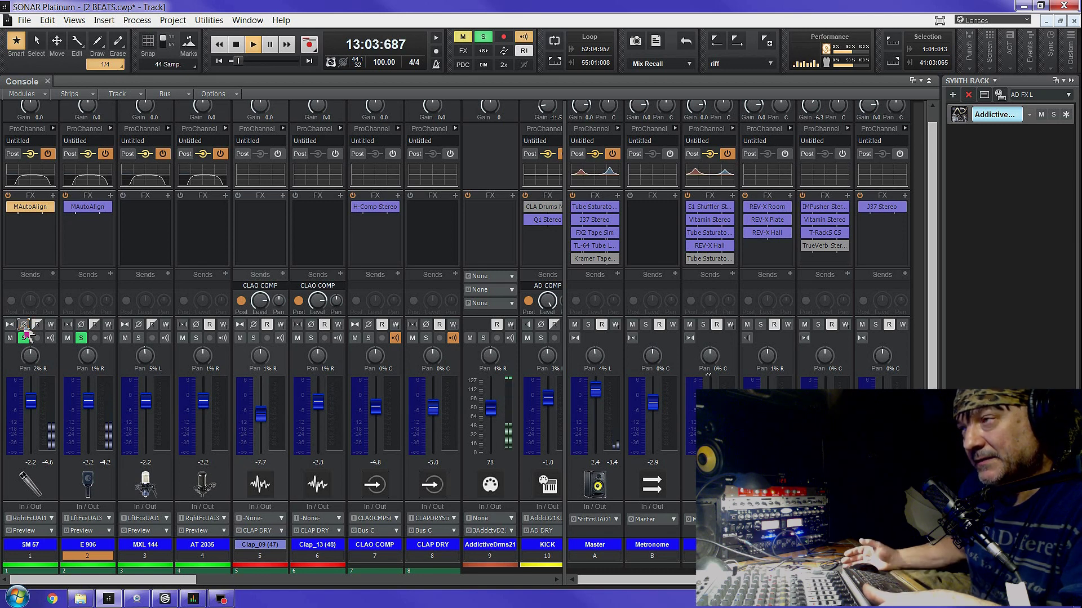